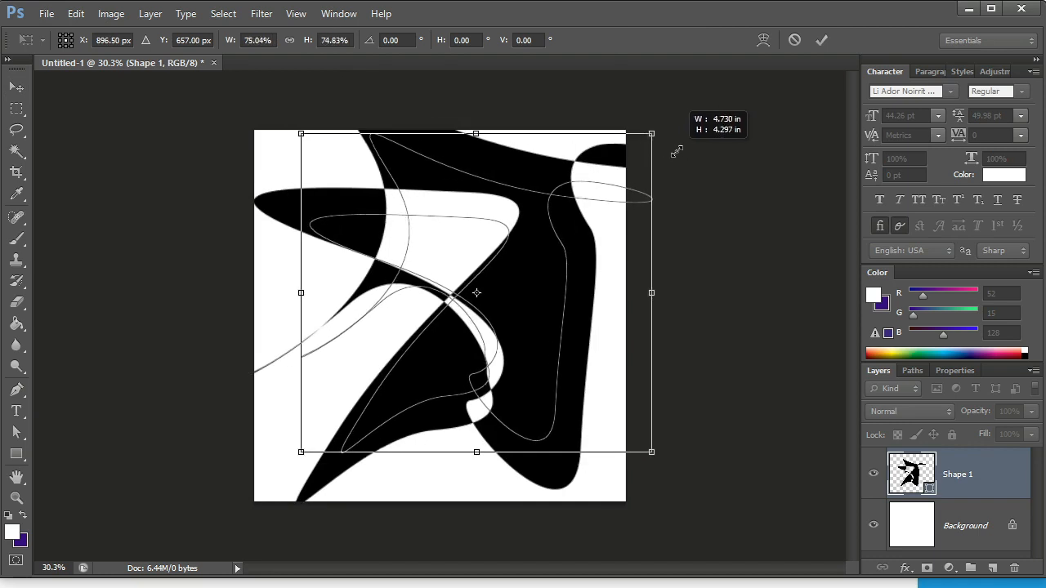
# Scale the black shape down to about 75% and move it partly off the canvas's lower-left corner.
pyautogui.press('Return')
pyautogui.hotkey('ctrl', '-')
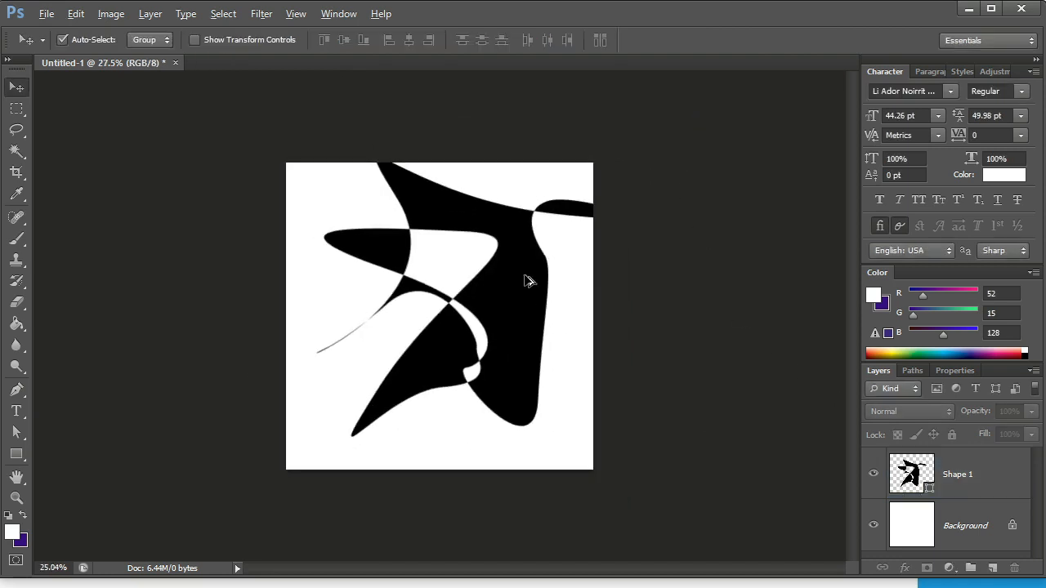
pyautogui.moveTo(525, 280); pyautogui.dragTo(385, 510)
pyautogui.scroll(-3, 455, 299)
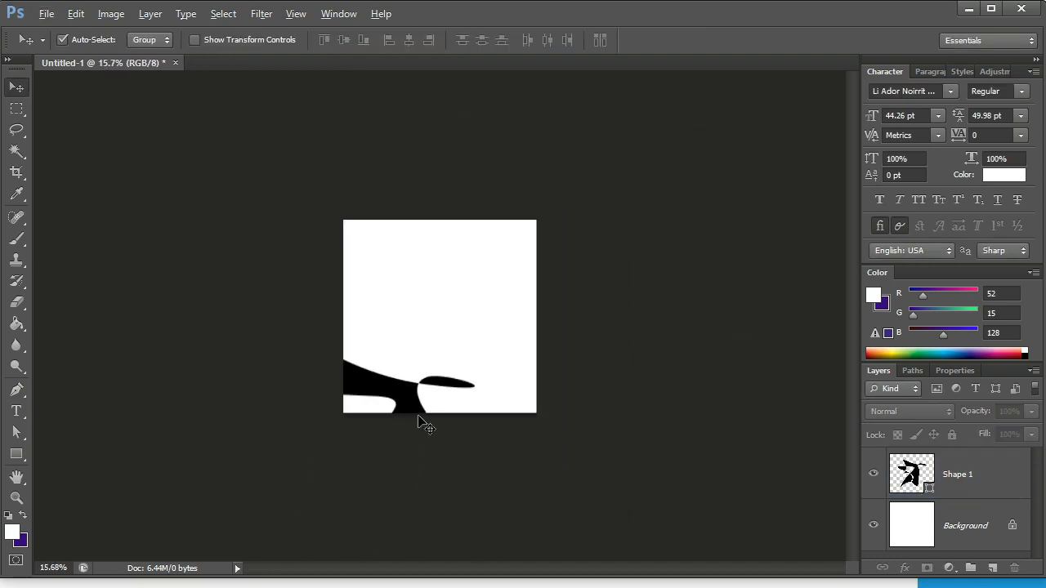
pyautogui.scroll(4, 420, 422)
pyautogui.moveTo(373, 443); pyautogui.dragTo(607, 148)
pyautogui.scroll(-1, 354, 443)
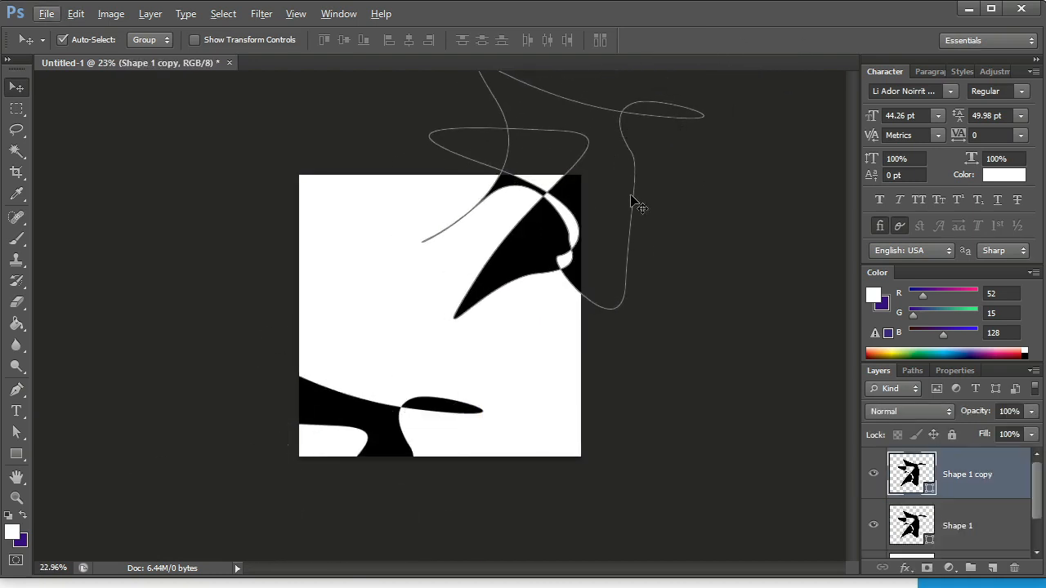
pyautogui.click(629, 199)
pyautogui.moveTo(513, 255); pyautogui.dragTo(406, 264)
pyautogui.click(619, 293)
pyautogui.press('Delete')
pyautogui.click(261, 268)
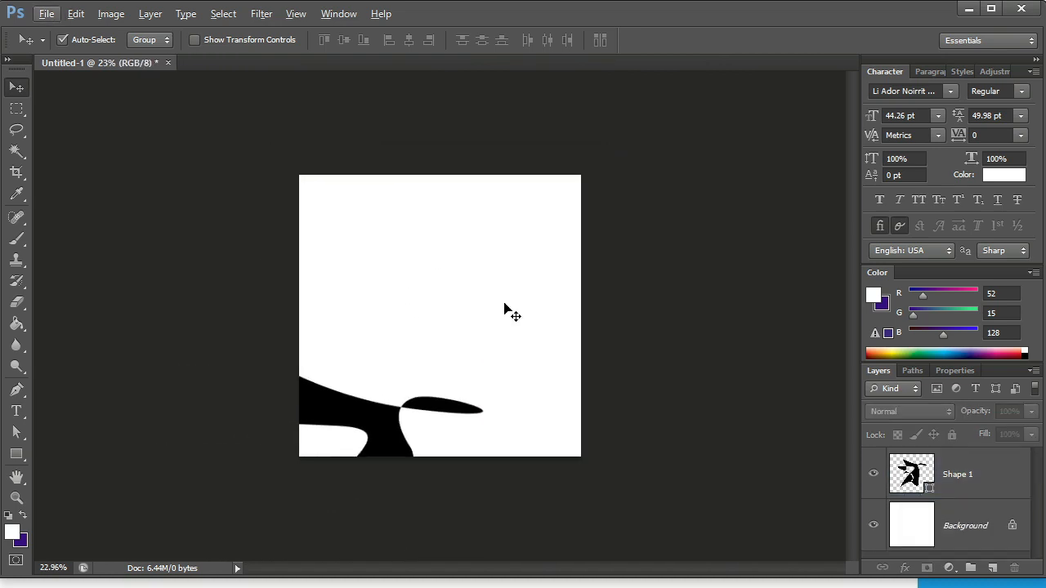
# Convert the Background into a regular layer and add a Color Overlay effect to it.
pyautogui.keyDown('alt'); pyautogui.doubleClick(938, 545); pyautogui.keyUp('alt')
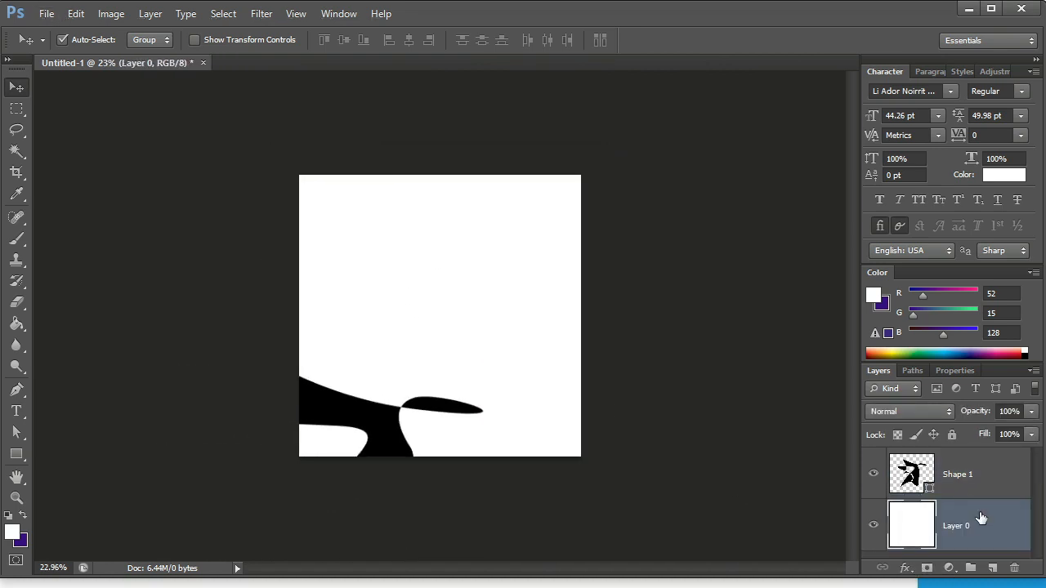
pyautogui.rightClick(985, 515)
pyautogui.click(876, 259)
pyautogui.moveTo(679, 521); pyautogui.dragTo(831, 139)
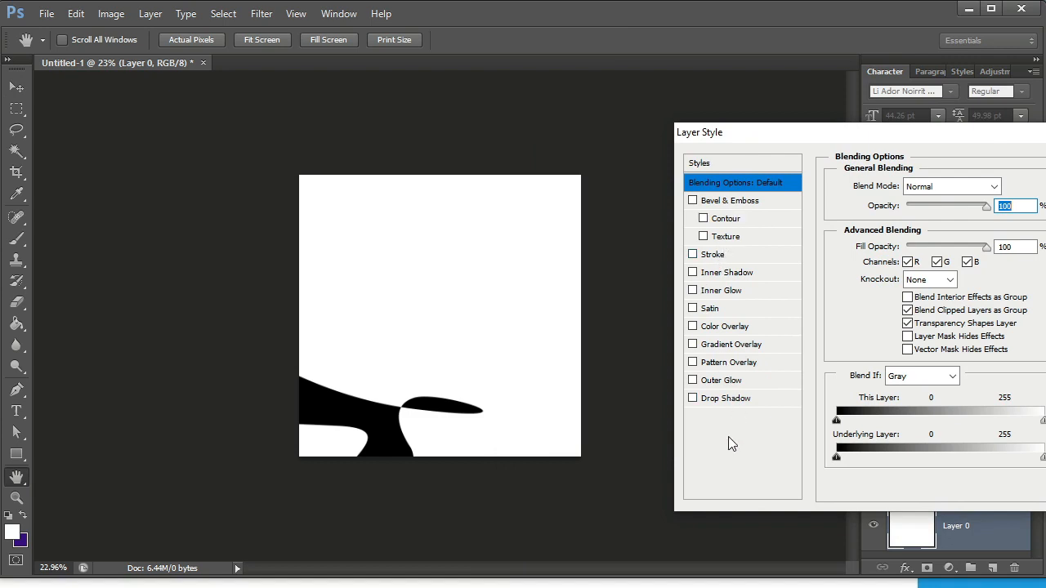
pyautogui.click(733, 328)
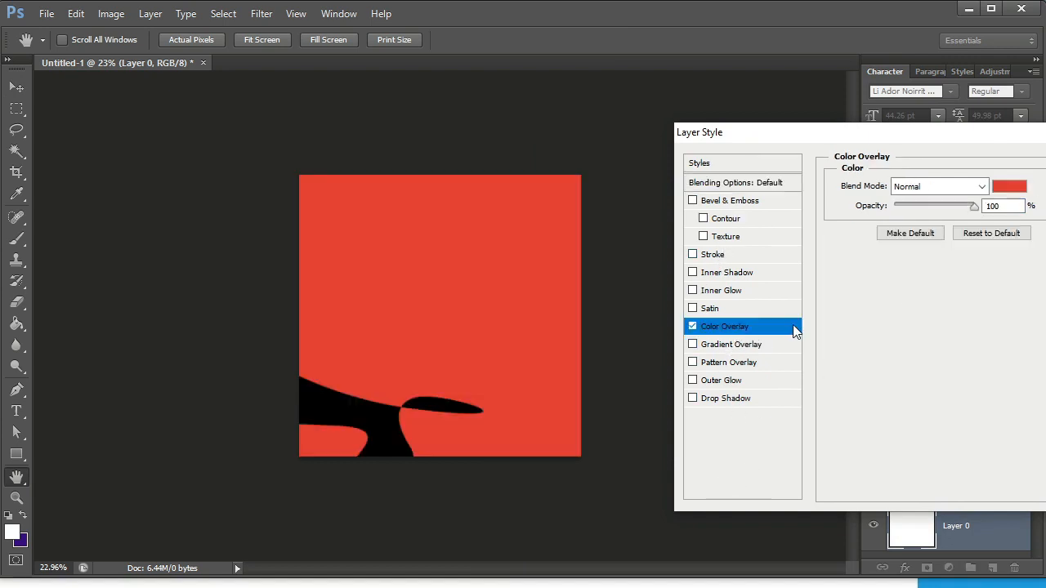
# Set the background's overlay color to medium purple and apply the layer style.
pyautogui.click(994, 190)
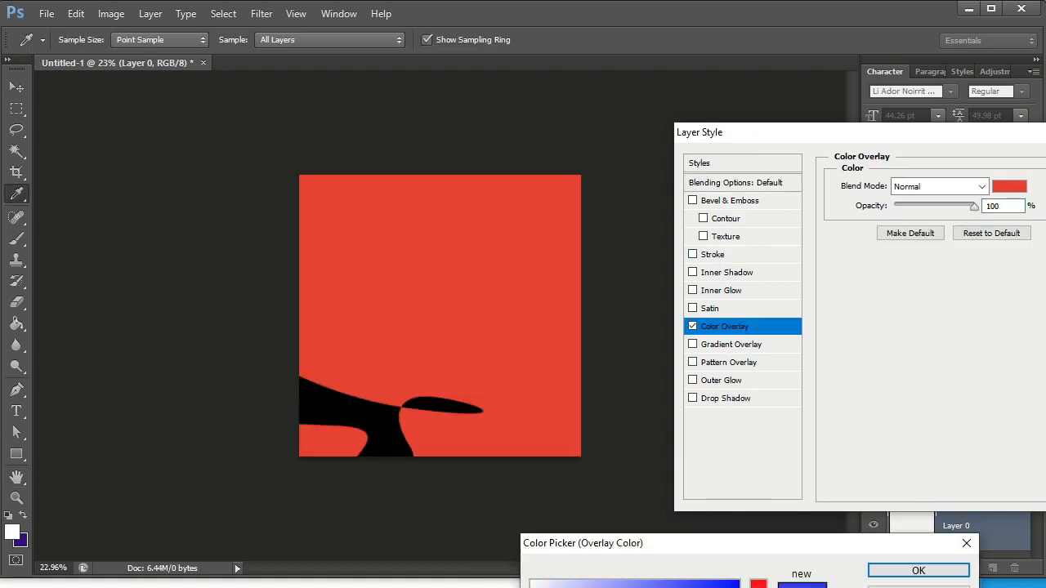
pyautogui.moveTo(758, 587); pyautogui.dragTo(653, 587)
pyautogui.click(924, 567)
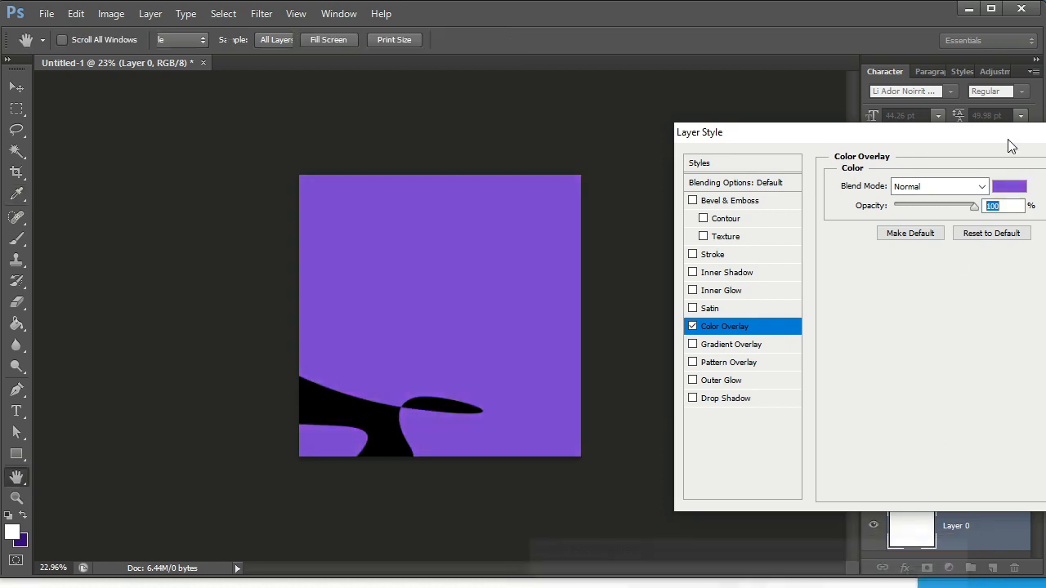
pyautogui.moveTo(1015, 138); pyautogui.dragTo(859, 160)
pyautogui.click(978, 179)
# Recolor the Shape 1 fill to white and deselect the shape.
pyautogui.click(909, 473)
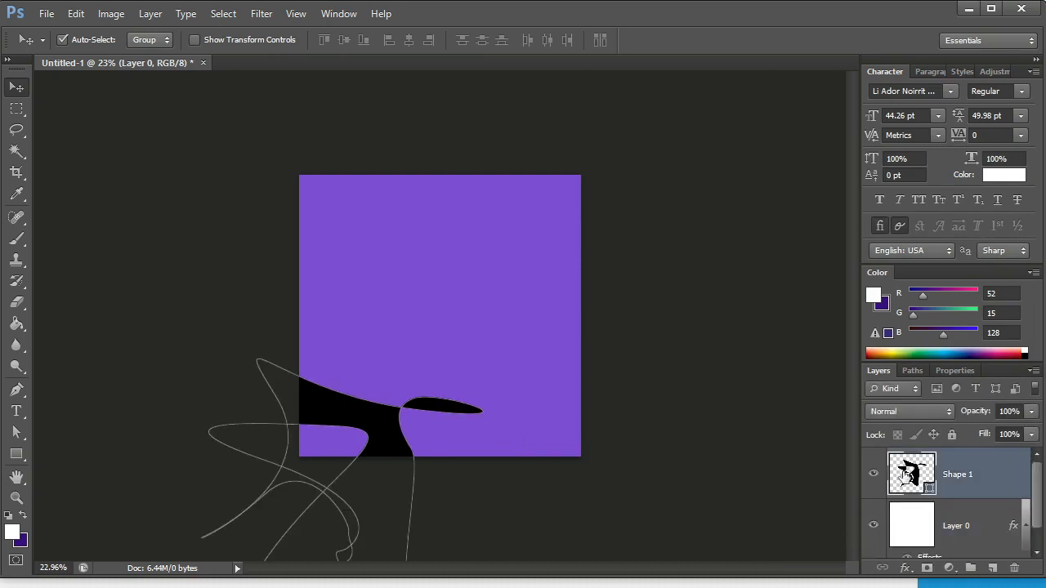
pyautogui.doubleClick(928, 488)
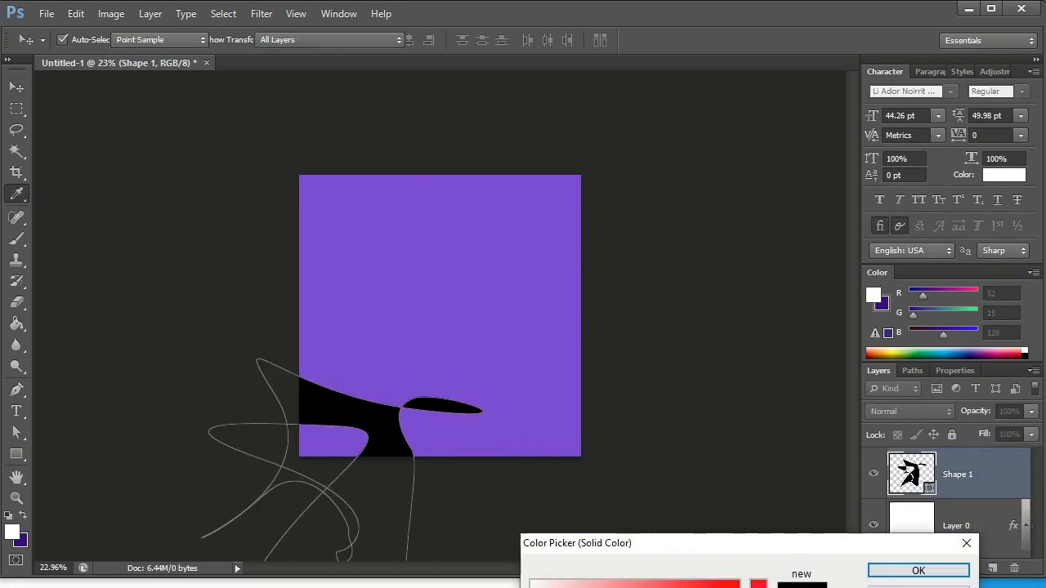
pyautogui.click(875, 570)
pyautogui.click(706, 431)
pyautogui.scroll(2, 546, 360)
pyautogui.scroll(-2, 550, 326)
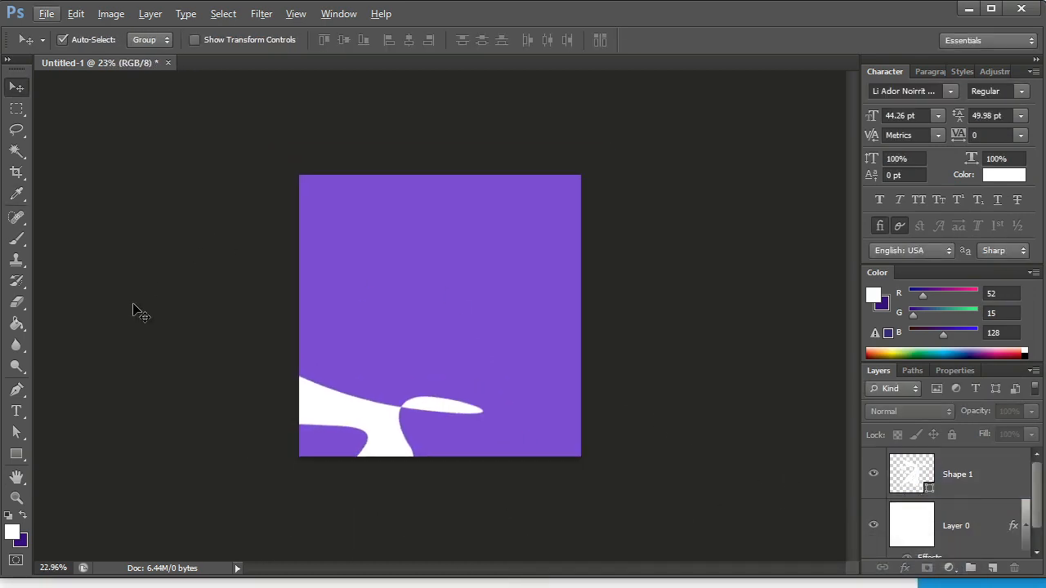
# Add the white title text "Black ball" in the Lato font on the upper part of the canvas.
pyautogui.click(16, 413)
pyautogui.click(396, 261)
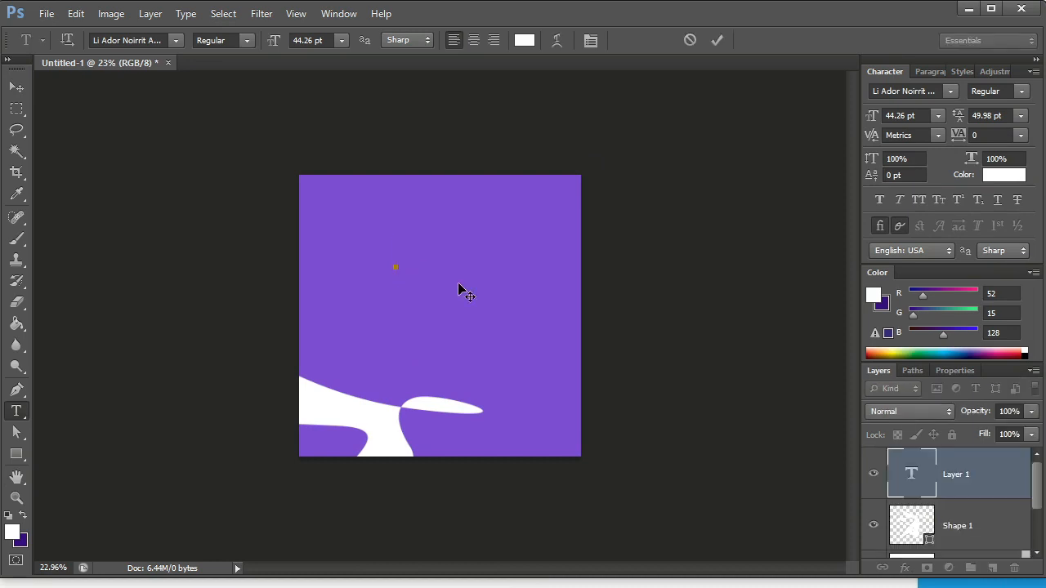
pyautogui.write('ইধ')
pyautogui.press('BackSpace')
pyautogui.press('BackSpace')
pyautogui.click(394, 267)
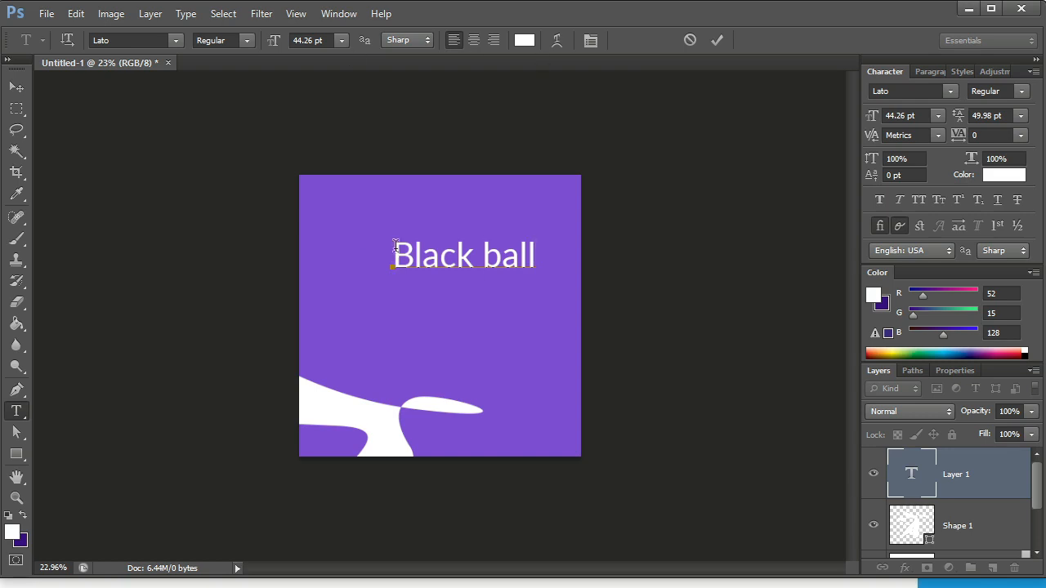
# Set the font style of the whole "Black ball" title to Black and commit the text.
pyautogui.hotkey('ctrl', 'shift', 'Left')
pyautogui.hotkey('ctrl', 'shift', 'Left')
pyautogui.click(242, 42)
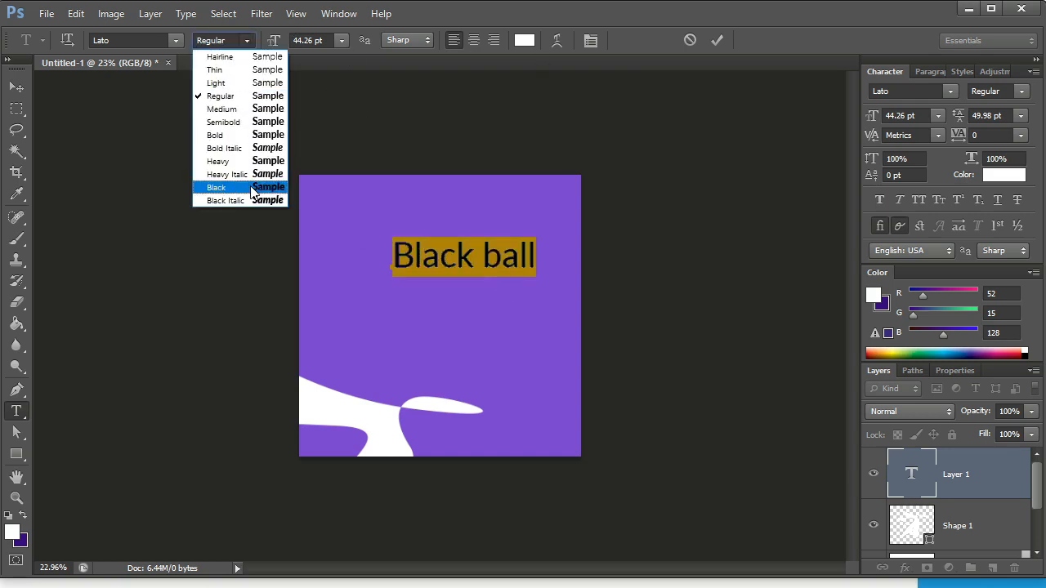
pyautogui.click(233, 184)
pyautogui.click(716, 44)
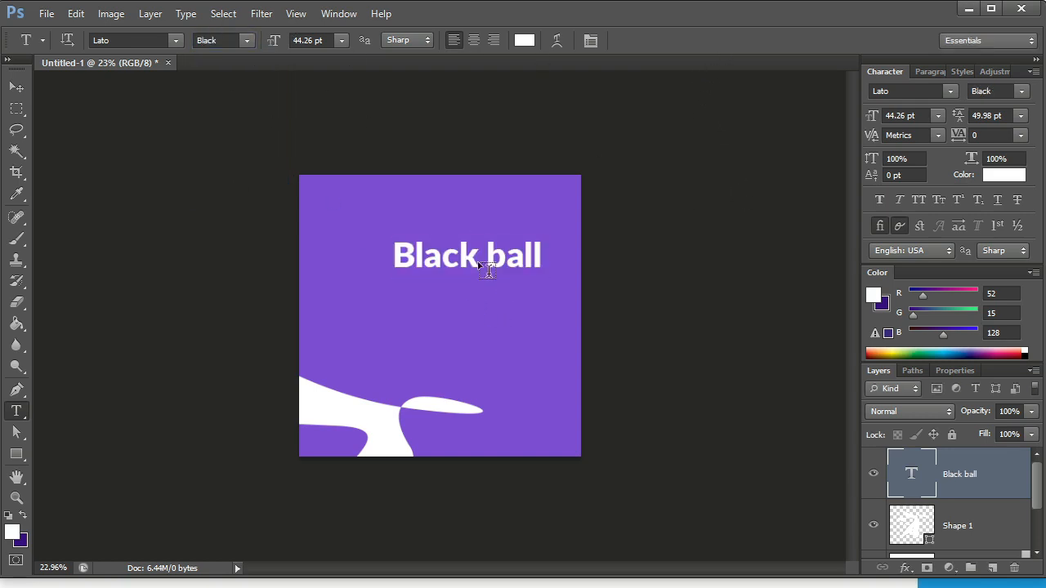
# Scale the "Black ball" title down to about 27.43 pt and place it in the canvas's upper middle.
pyautogui.scroll(2, 483, 264)
pyautogui.press('v')
pyautogui.moveTo(537, 278); pyautogui.dragTo(527, 388)
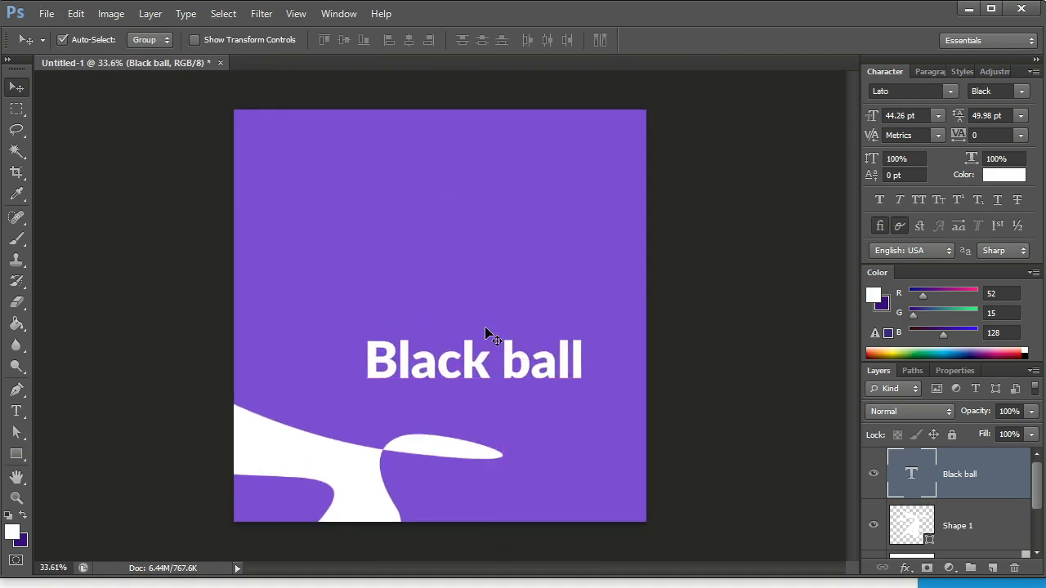
pyautogui.hotkey('ctrl', 't')
pyautogui.moveTo(591, 357); pyautogui.dragTo(471, 240)
pyautogui.scroll(1, 481, 330)
pyautogui.press('Return')
pyautogui.scroll(-1, 490, 347)
pyautogui.scroll(1, 471, 240)
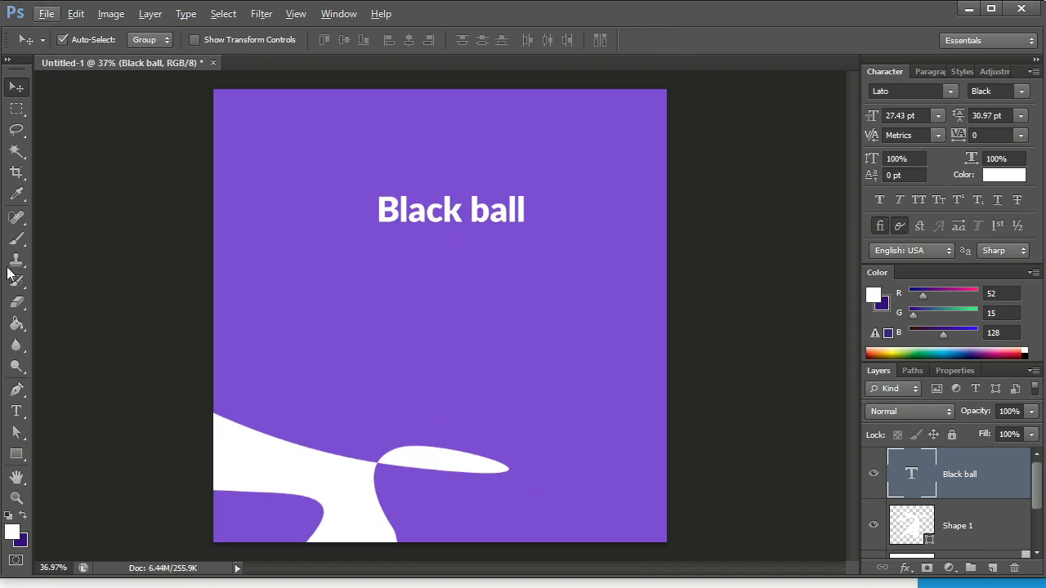
# Create a paragraph text box below the title, fill it with Lorem Ipsum placeholder text, and trim the text after "Duis sed".
pyautogui.click(15, 411)
pyautogui.scroll(1, 597, 248)
pyautogui.moveTo(358, 241); pyautogui.dragTo(758, 411)
pyautogui.scroll(3, 598, 318)
pyautogui.click(606, 317)
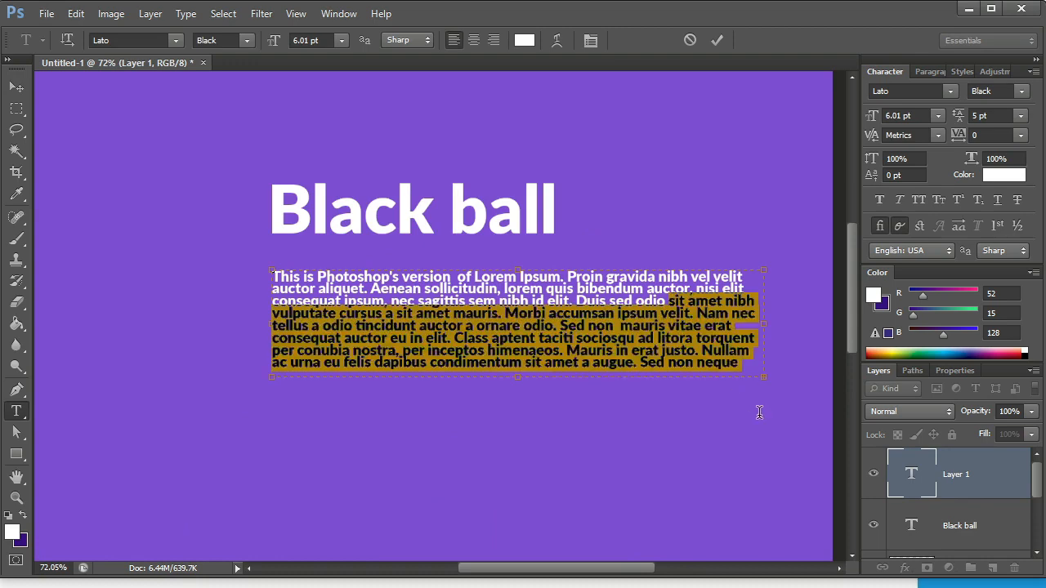
pyautogui.write('elit. Sed ut imperdiet nisi. Proin condimentum fermentum nunc. Etiam pharetra, erat sed fermentum feugiat, velit mauris egestas quam, ut aliquam massa nisl quis neque. Suspendisse in orci enim.')
pyautogui.moveTo(636, 302); pyautogui.dragTo(695, 385)
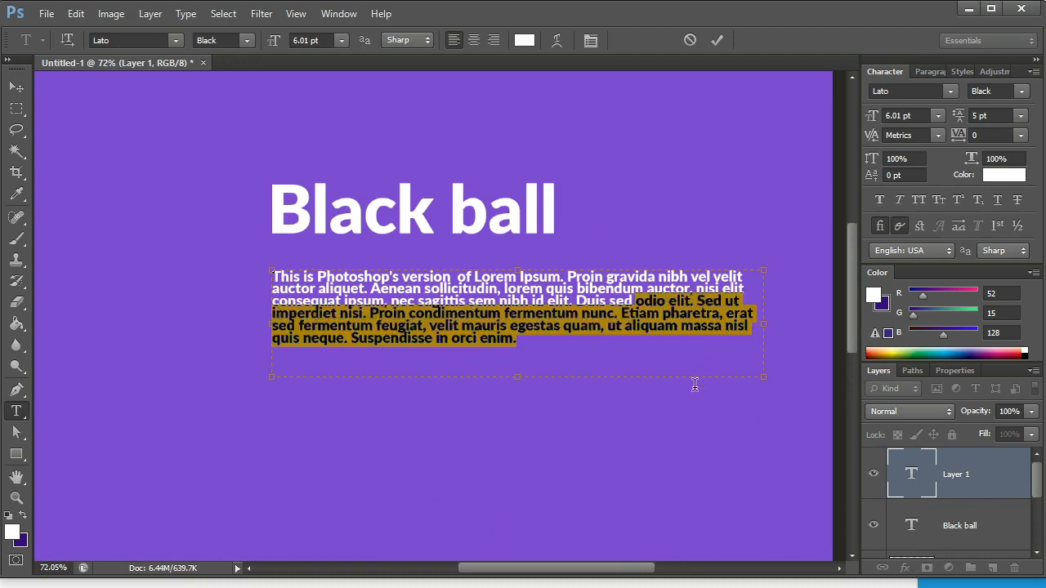
pyautogui.press('BackSpace')
# Set the leading of the whole placeholder paragraph to 9 pt.
pyautogui.moveTo(652, 318); pyautogui.dragTo(482, 200)
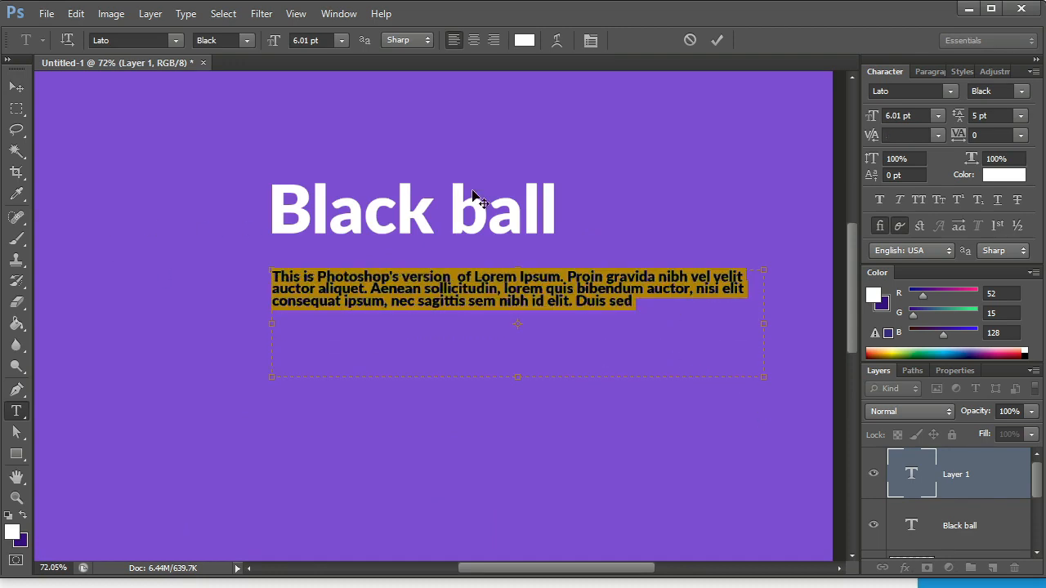
pyautogui.click(985, 114)
pyautogui.press('Up')
pyautogui.press('Up')
pyautogui.press('Up')
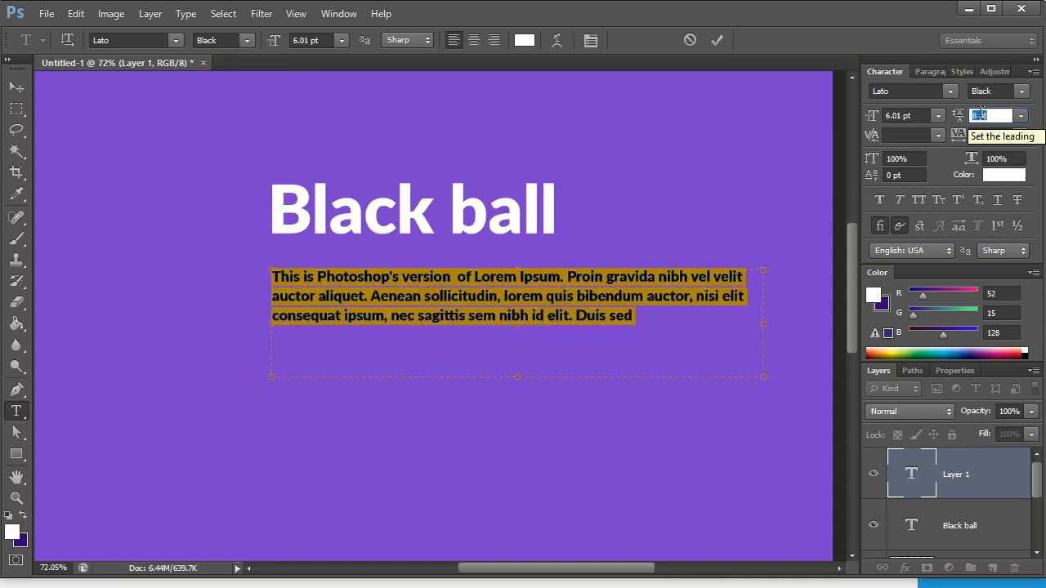
pyautogui.press('Up')
pyautogui.press('Up')
# Set the paragraph's font style to Regular and its size to 7.01 pt.
pyautogui.click(246, 41)
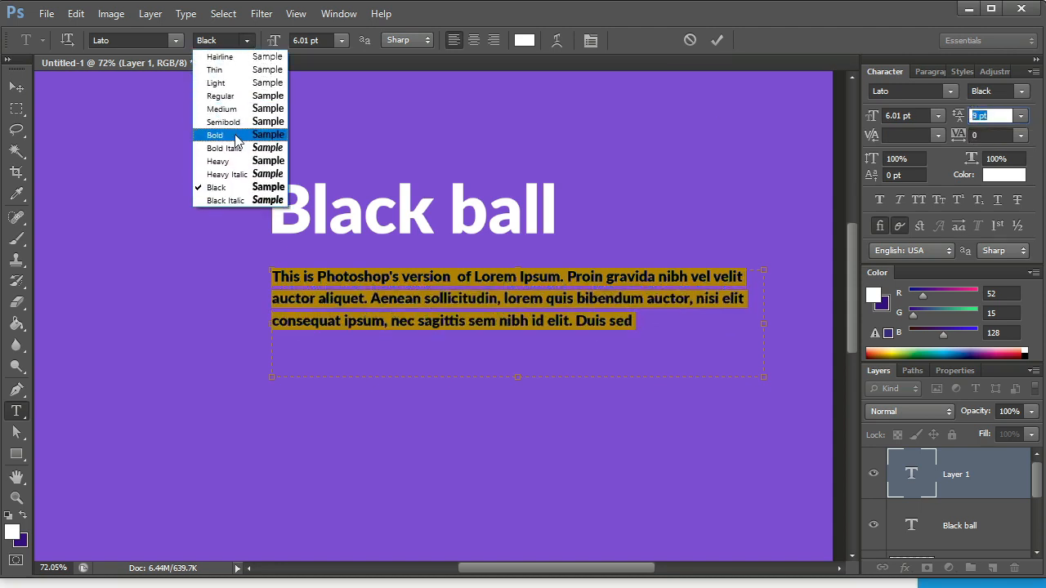
pyautogui.click(233, 96)
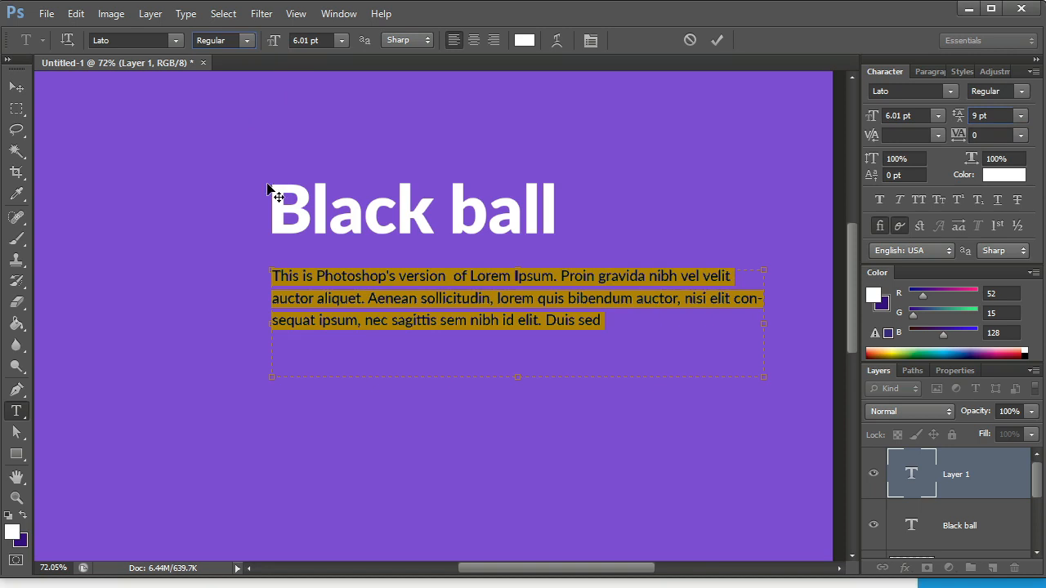
pyautogui.click(318, 38)
pyautogui.press('Up')
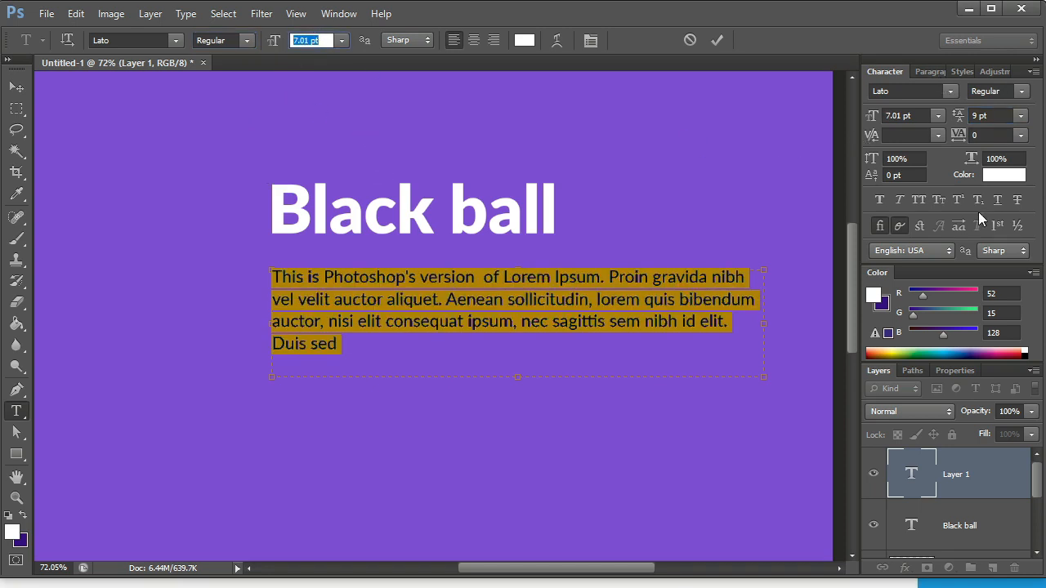
# Justify the paragraph with its last line aligned left and commit the text.
pyautogui.click(925, 72)
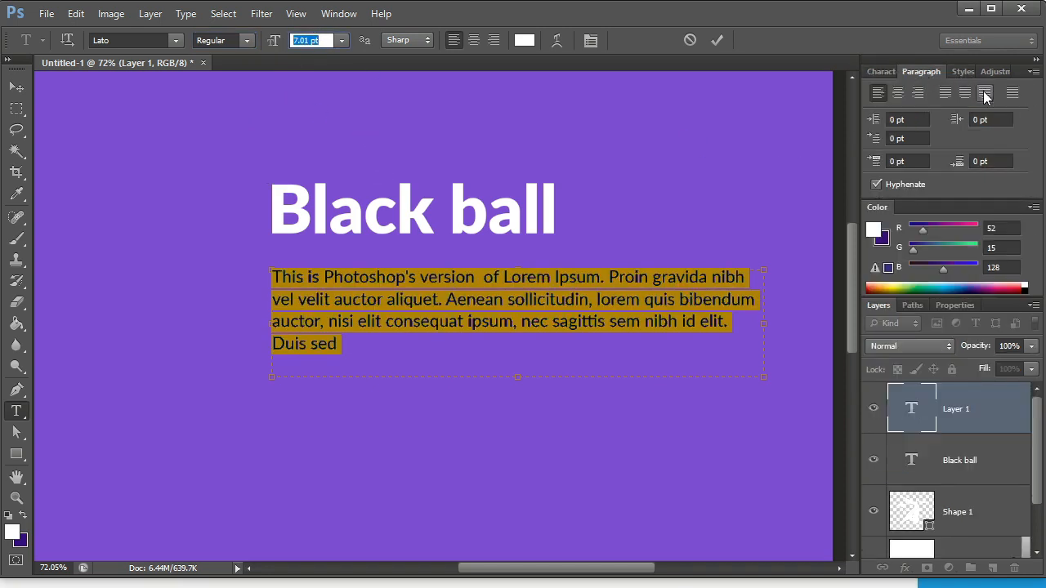
pyautogui.click(944, 95)
pyautogui.click(716, 39)
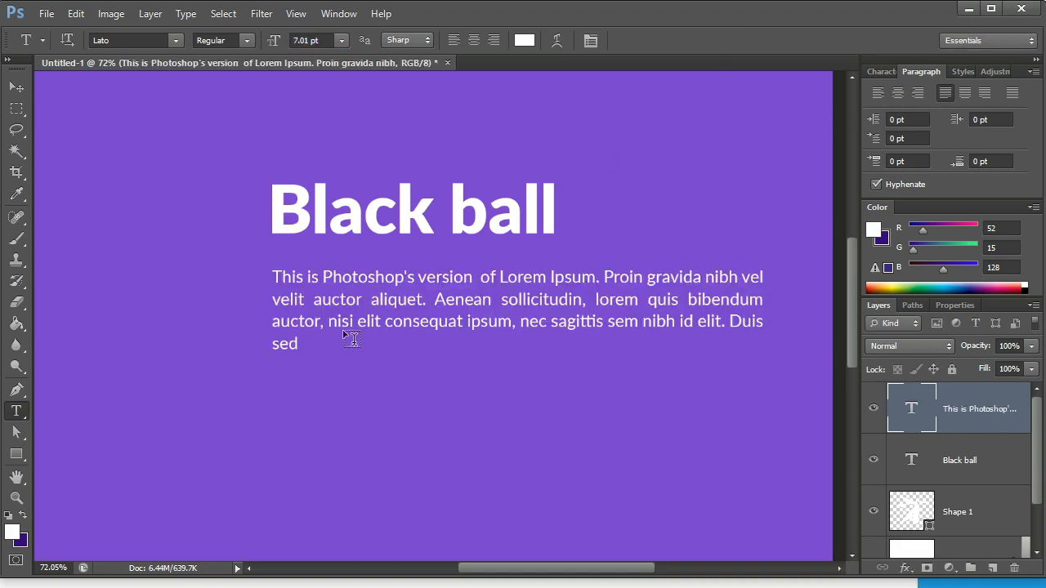
# Select the title and the paragraph together and move them slightly down the canvas.
pyautogui.scroll(-3, 339, 336)
pyautogui.scroll(-2, 330, 333)
pyautogui.click(16, 88)
pyautogui.click(154, 212)
pyautogui.scroll(3, 397, 272)
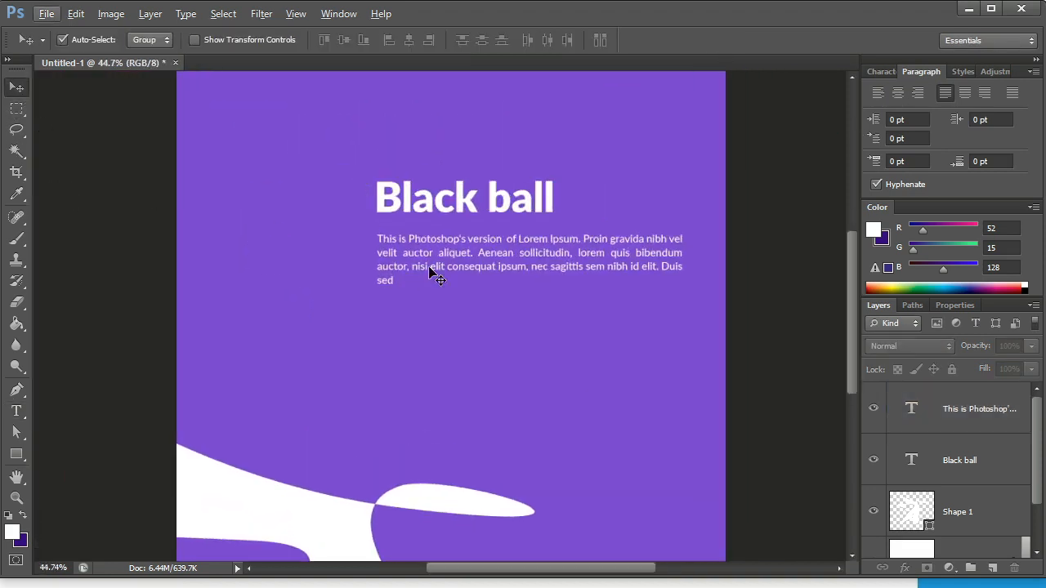
pyautogui.click(429, 266)
pyautogui.keyDown('shift'); pyautogui.click(465, 208); pyautogui.keyUp('shift')
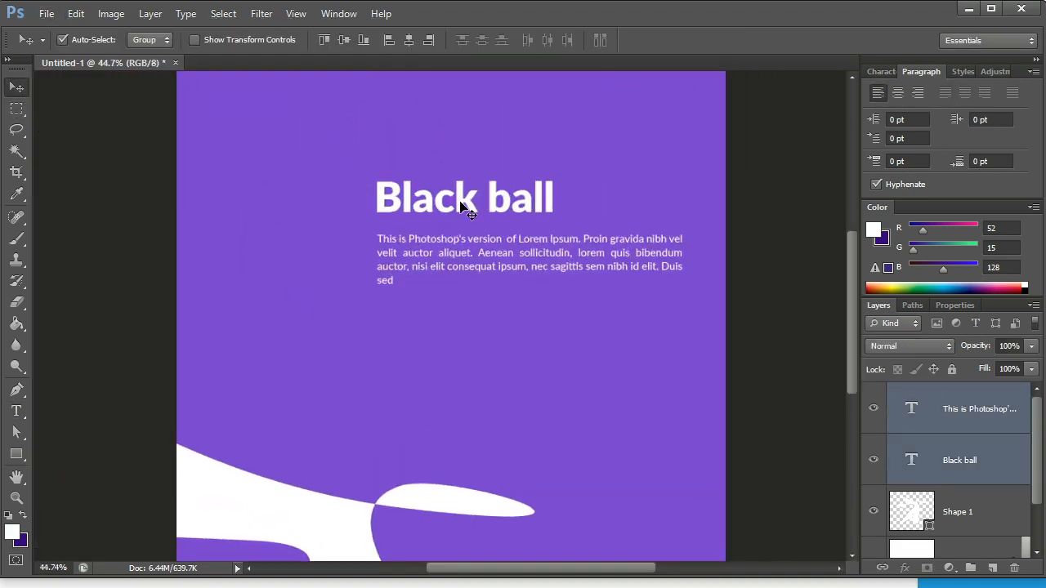
pyautogui.moveTo(467, 211); pyautogui.dragTo(460, 240)
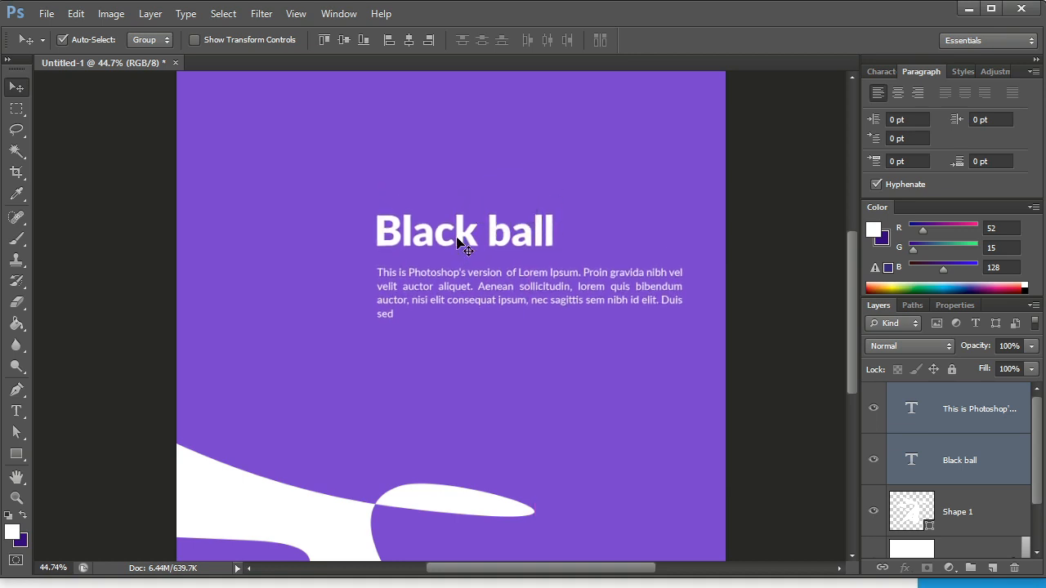
# Duplicate the white shape to the canvas's upper-left corner and rotate the copy by -66.75°.
pyautogui.scroll(-1, 147, 339)
pyautogui.click(357, 474)
pyautogui.moveTo(357, 474); pyautogui.dragTo(224, 115)
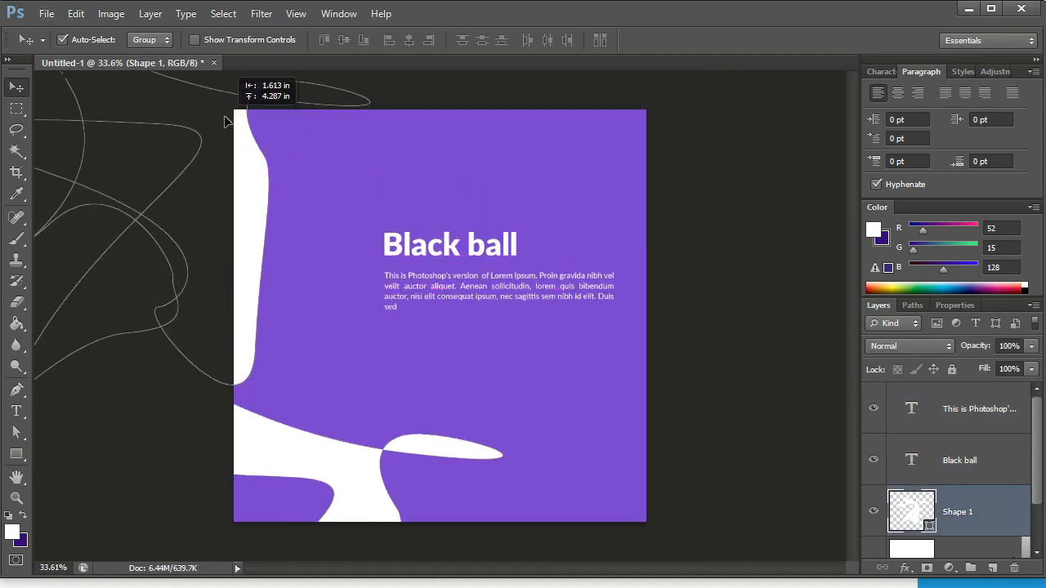
pyautogui.hotkey('ctrl', '-')
pyautogui.hotkey('ctrl', 't')
pyautogui.moveTo(399, 227); pyautogui.dragTo(294, 63)
pyautogui.moveTo(307, 212); pyautogui.dragTo(311, 111)
pyautogui.moveTo(335, 151)
pyautogui.mouseDown()
pyautogui.moveTo(345, 151)
pyautogui.moveTo(341, 161)
pyautogui.mouseUp()
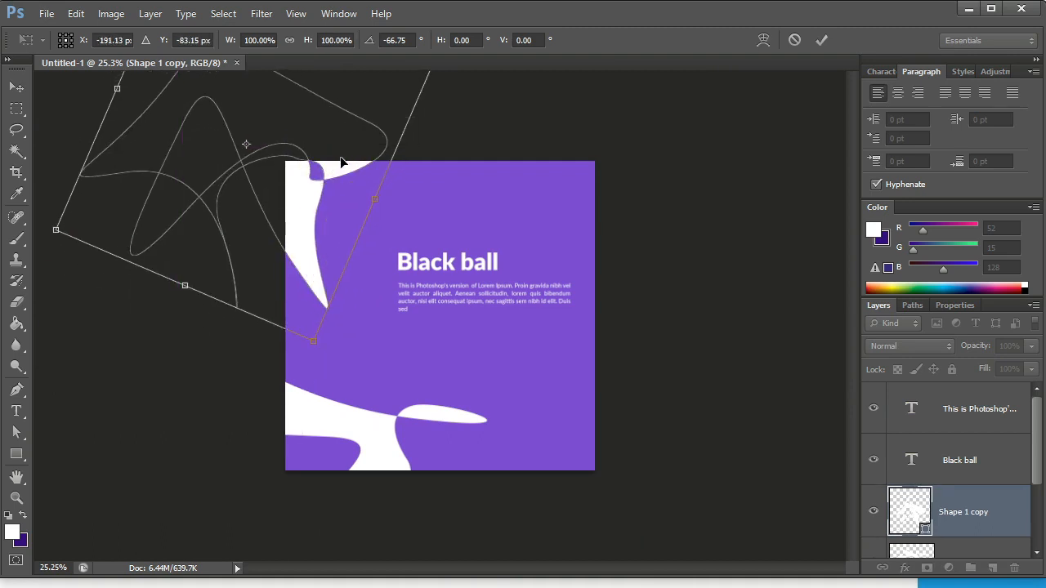
pyautogui.press('Return')
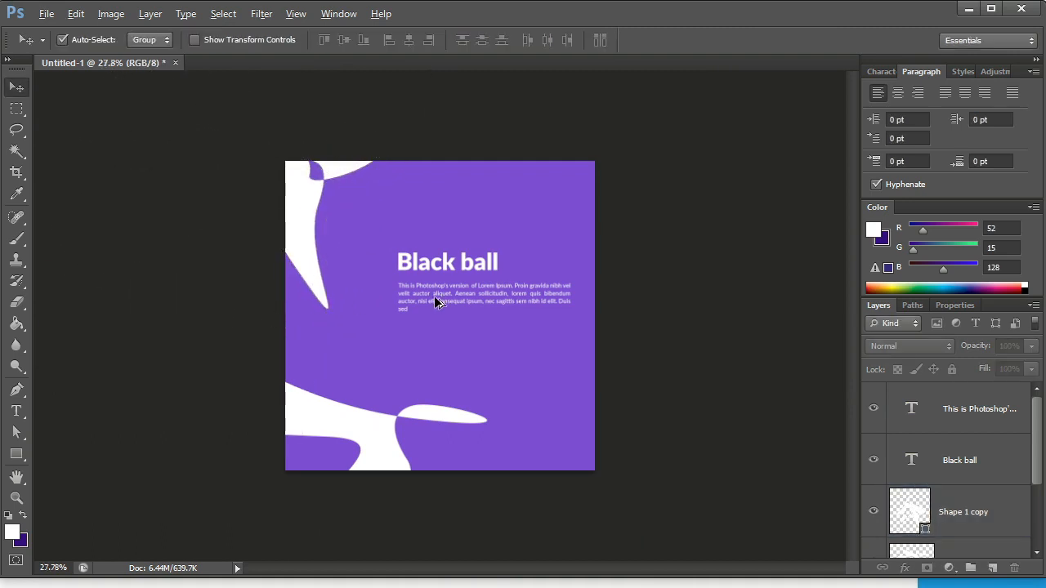
# Nudge the white shape copy slightly within the canvas's upper-left corner and deselect it.
pyautogui.hotkey('ctrl', '+')
pyautogui.scroll(-2, 305, 250)
pyautogui.moveTo(301, 212); pyautogui.dragTo(299, 221)
pyautogui.click(150, 388)
pyautogui.scroll(-5, 310, 360)
pyautogui.scroll(5, 525, 341)
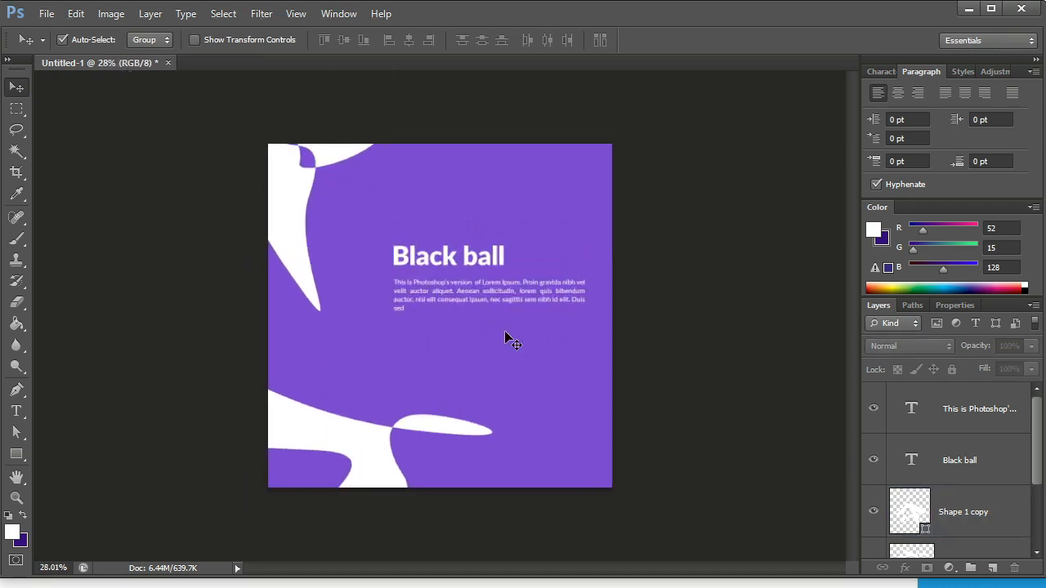
# Scale the white shape copy to about 79.5%, rotate it by about 4.23° and shift it further into the canvas's upper-left corner.
pyautogui.scroll(-2, 470, 300)
pyautogui.click(299, 219)
pyautogui.hotkey('ctrl', 't')
pyautogui.moveTo(478, 135); pyautogui.dragTo(490, 151)
pyautogui.moveTo(372, 310); pyautogui.dragTo(339, 246)
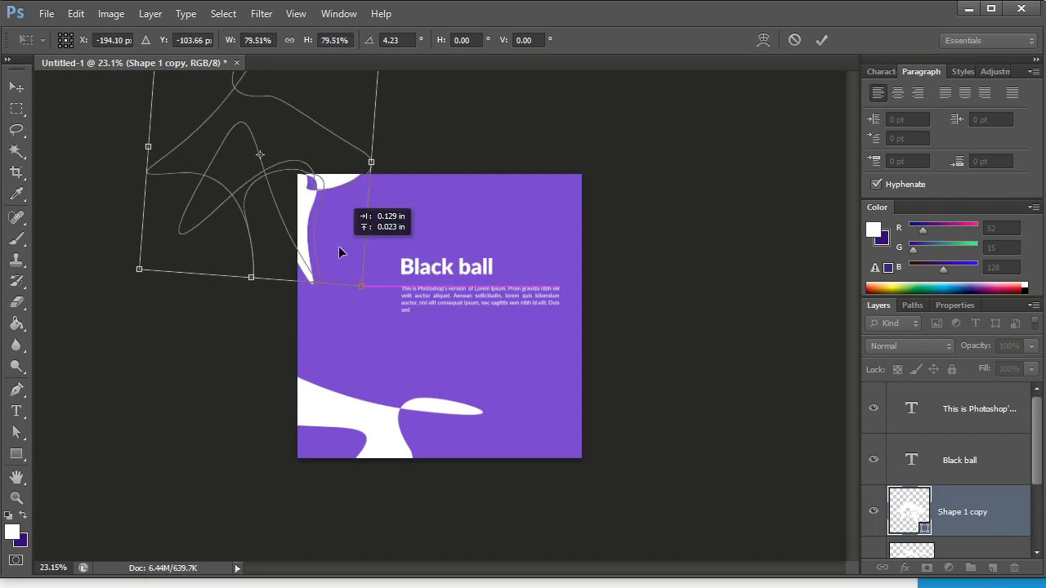
pyautogui.scroll(1, 338, 245)
pyautogui.moveTo(347, 286); pyautogui.dragTo(316, 225)
pyautogui.press('Return')
pyautogui.scroll(4, 498, 321)
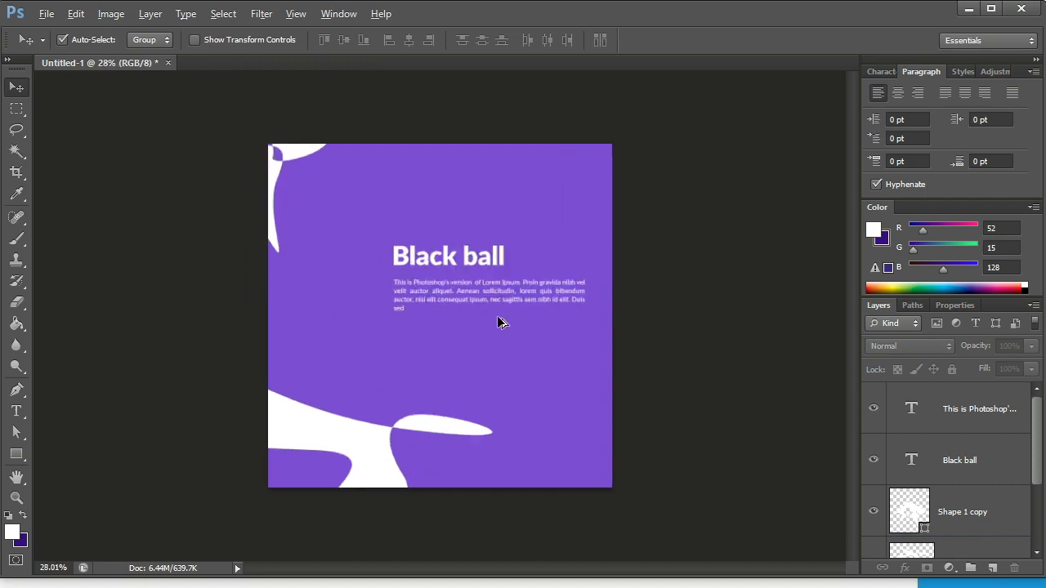
# Draw a circle about 108 px in diameter below the end of the paragraph and fill it with white.
pyautogui.click(21, 462)
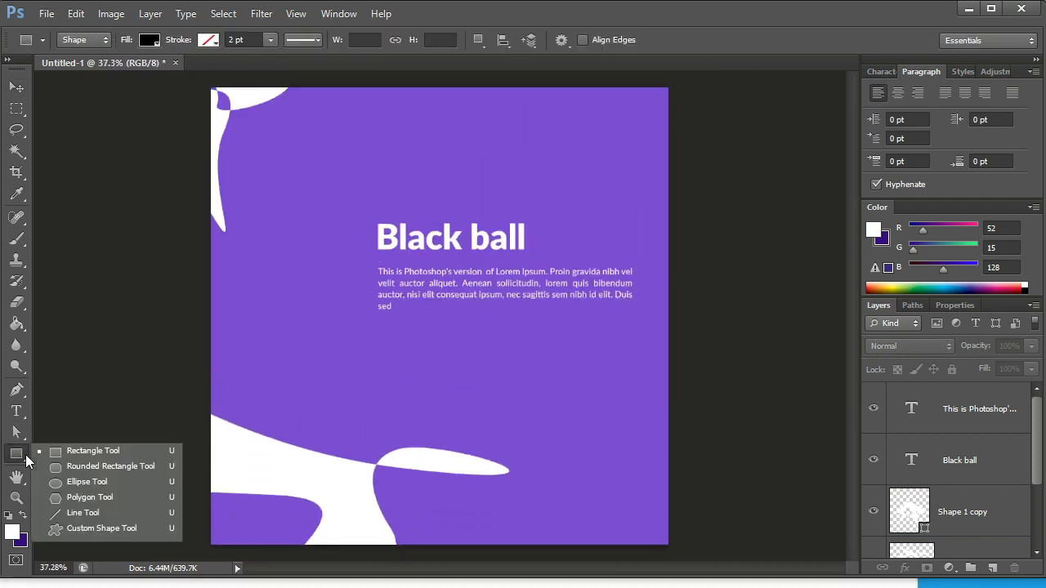
pyautogui.click(66, 486)
pyautogui.moveTo(588, 360); pyautogui.dragTo(601, 374)
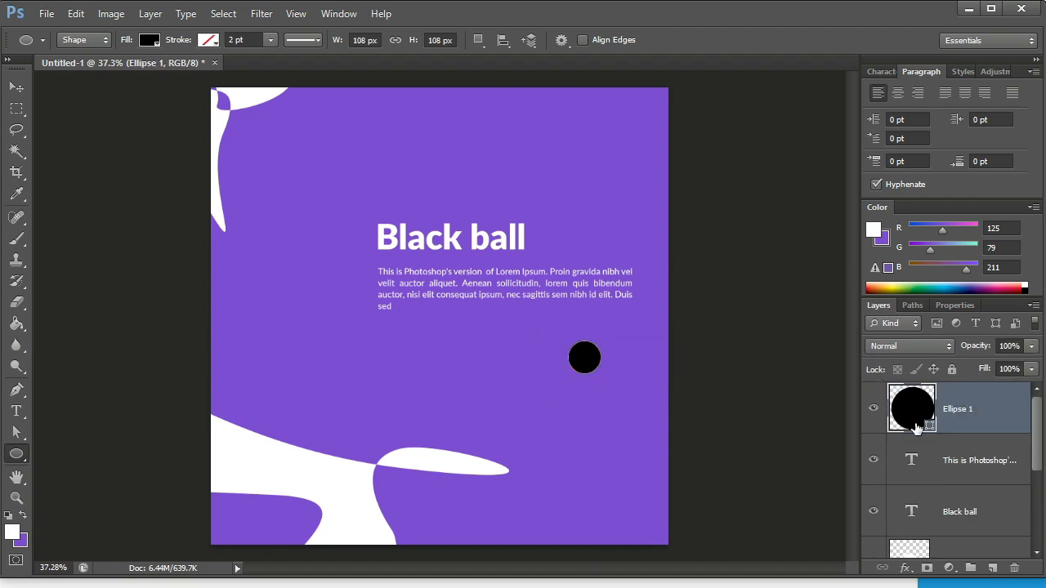
pyautogui.doubleClick(930, 425)
pyautogui.click(507, 462)
pyautogui.press('Return')
pyautogui.click(16, 87)
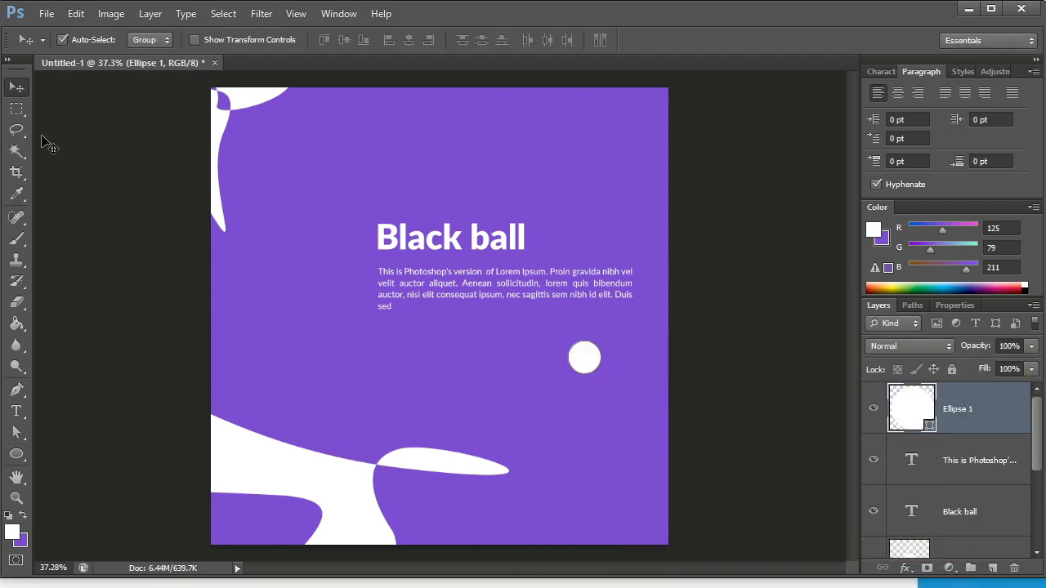
pyautogui.click(43, 138)
# Duplicate the white circle with a slight diagonal offset so the two overlap, and set both circles' opacity to 23%.
pyautogui.scroll(1, 608, 335)
pyautogui.click(679, 388)
pyautogui.moveTo(584, 362); pyautogui.dragTo(509, 384)
pyautogui.moveTo(511, 385); pyautogui.dragTo(519, 392)
pyautogui.click(987, 467)
pyautogui.keyDown('shift'); pyautogui.click(998, 410); pyautogui.keyUp('shift')
pyautogui.click(1031, 346)
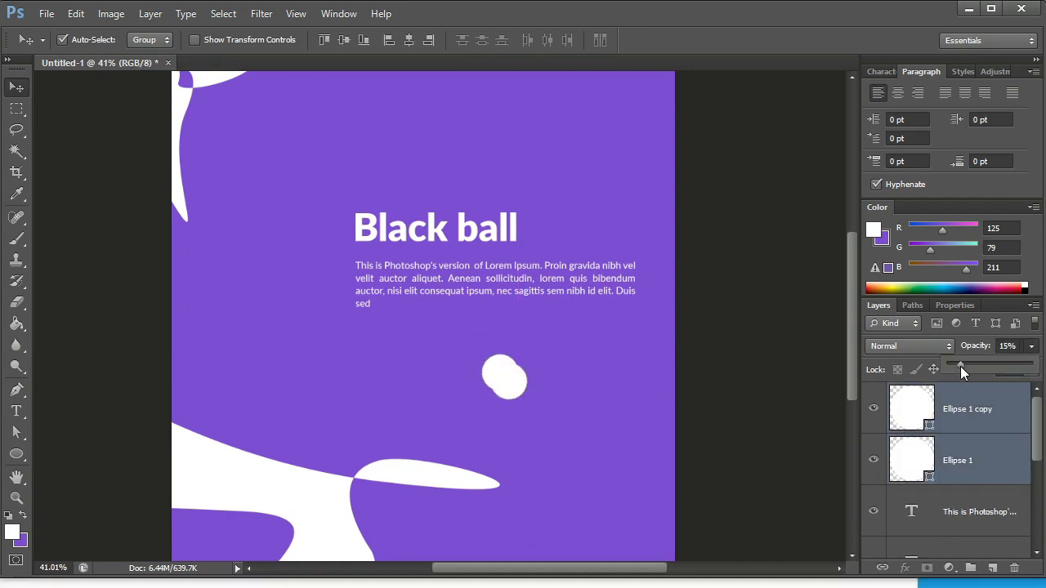
pyautogui.moveTo(960, 366); pyautogui.dragTo(966, 365)
pyautogui.hotkey('ctrl', 't')
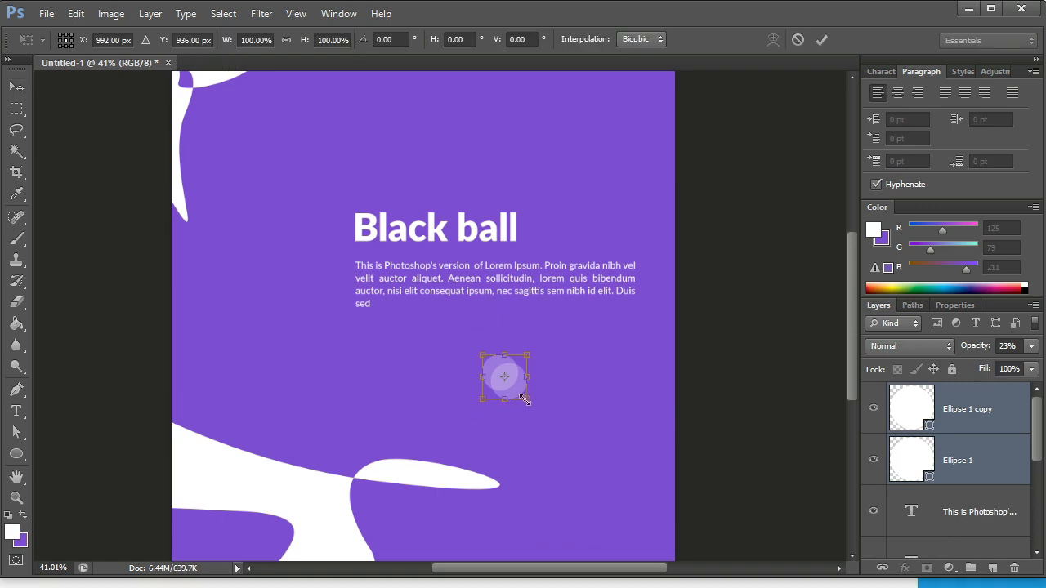
pyautogui.moveTo(527, 401); pyautogui.dragTo(677, 376)
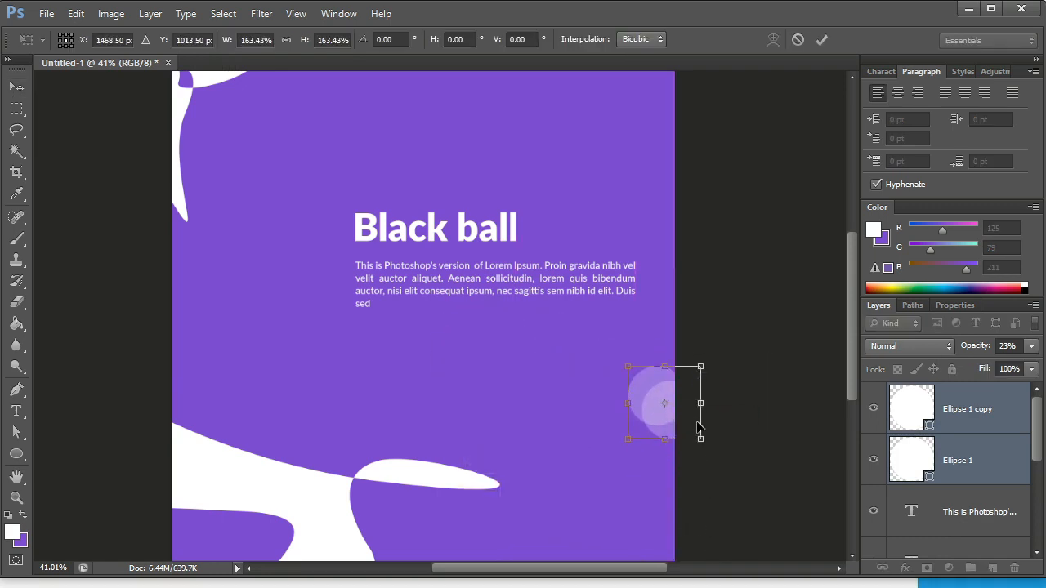
pyautogui.moveTo(721, 435); pyautogui.dragTo(714, 494)
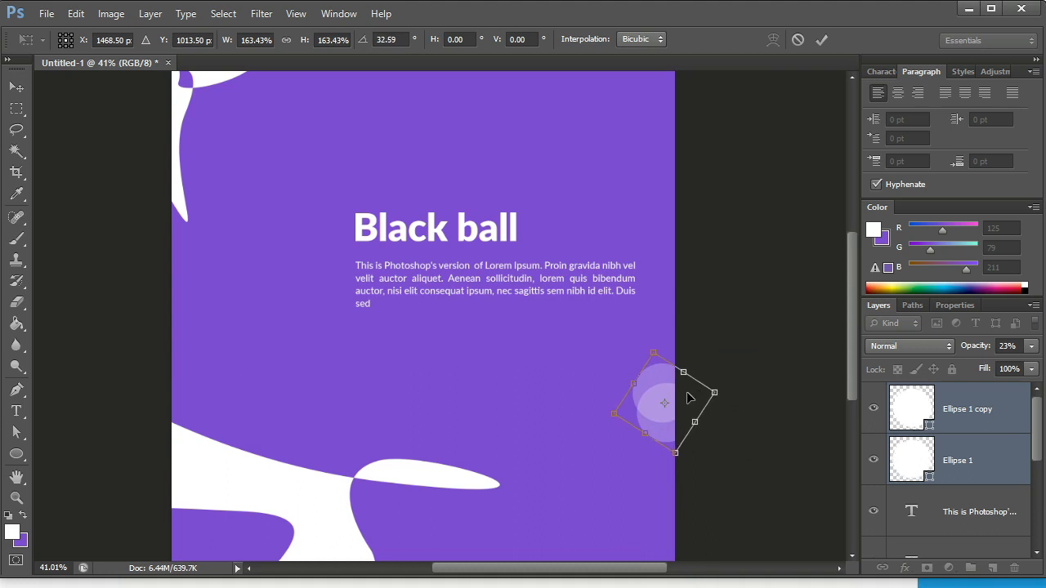
pyautogui.moveTo(688, 398); pyautogui.dragTo(382, 401)
pyautogui.click(822, 40)
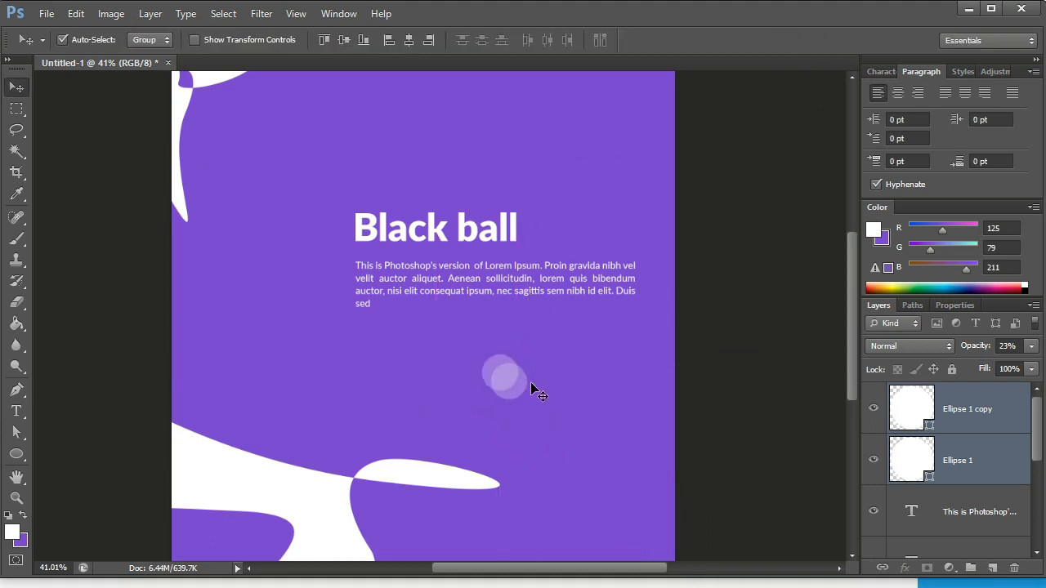
# Scale both circles together to about 783% and place them so they run off the canvas's right edge.
pyautogui.hotkey('ctrl', 't')
pyautogui.moveTo(533, 405); pyautogui.dragTo(574, 429)
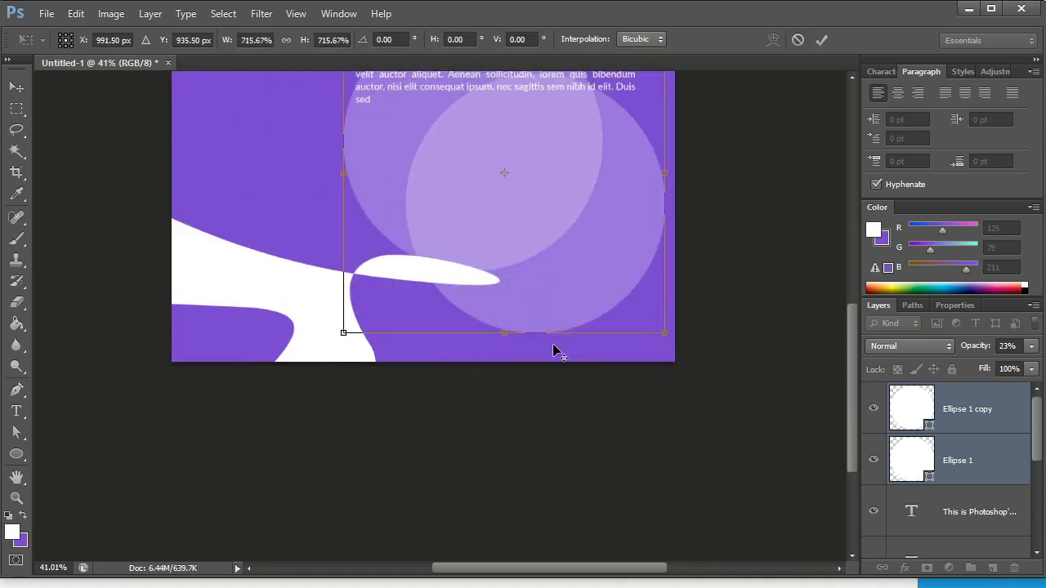
pyautogui.hotkey('ctrl', '0')
pyautogui.moveTo(581, 334); pyautogui.dragTo(588, 278)
pyautogui.moveTo(637, 425); pyautogui.dragTo(649, 437)
pyautogui.moveTo(600, 392); pyautogui.dragTo(727, 411)
pyautogui.press('Return')
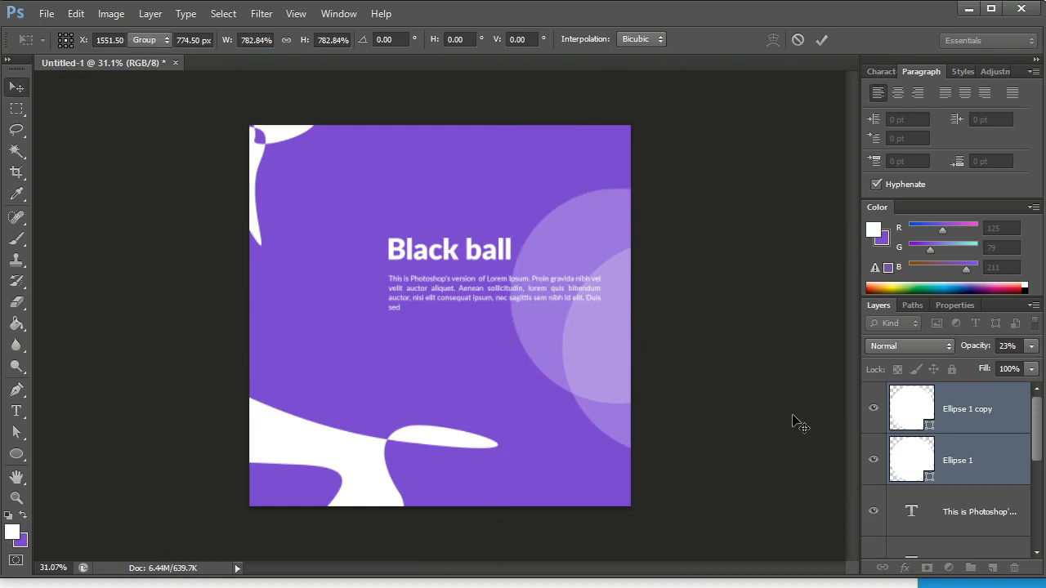
# Lower both circles' opacity to 3% and move them up into the canvas's upper-right corner.
pyautogui.click(1031, 345)
pyautogui.moveTo(966, 361); pyautogui.dragTo(954, 364)
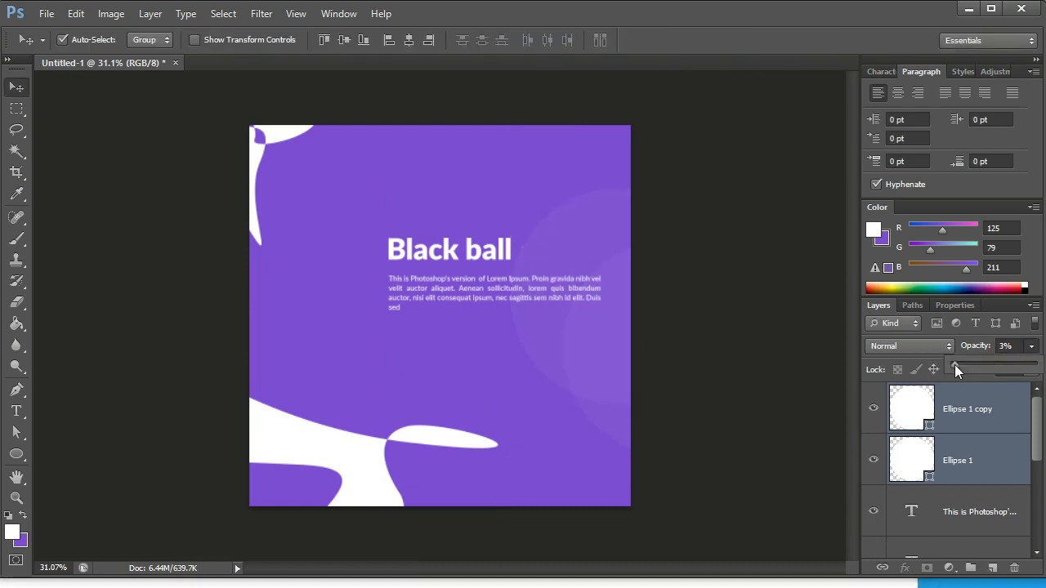
pyautogui.moveTo(569, 357); pyautogui.dragTo(604, 207)
pyautogui.scroll(-1, 600, 269)
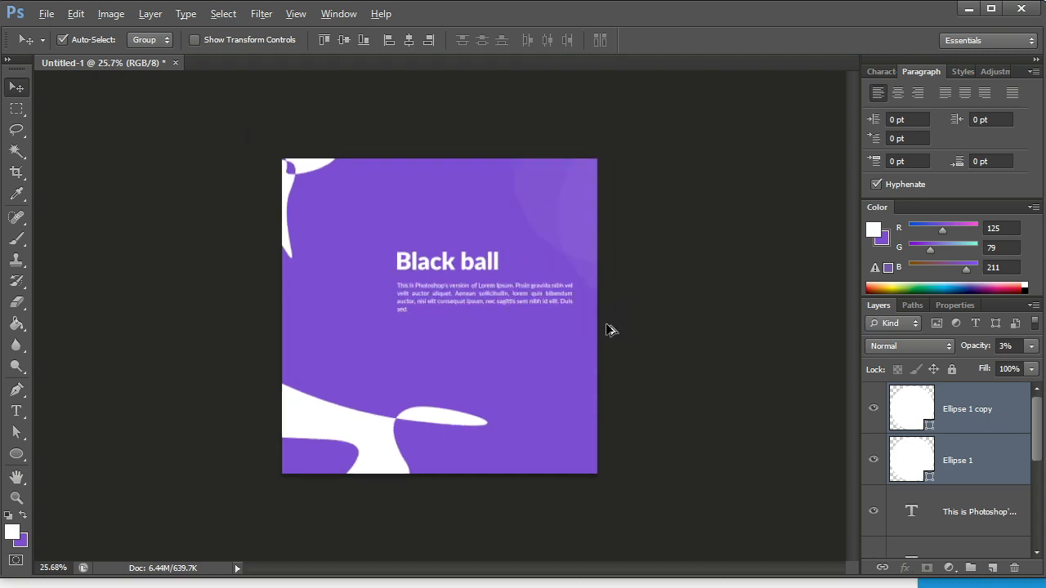
pyautogui.click(670, 370)
# Try several fill colours on the white shape in the canvas's lower-left corner and apply a light teal.
pyautogui.scroll(1, 477, 387)
pyautogui.click(341, 468)
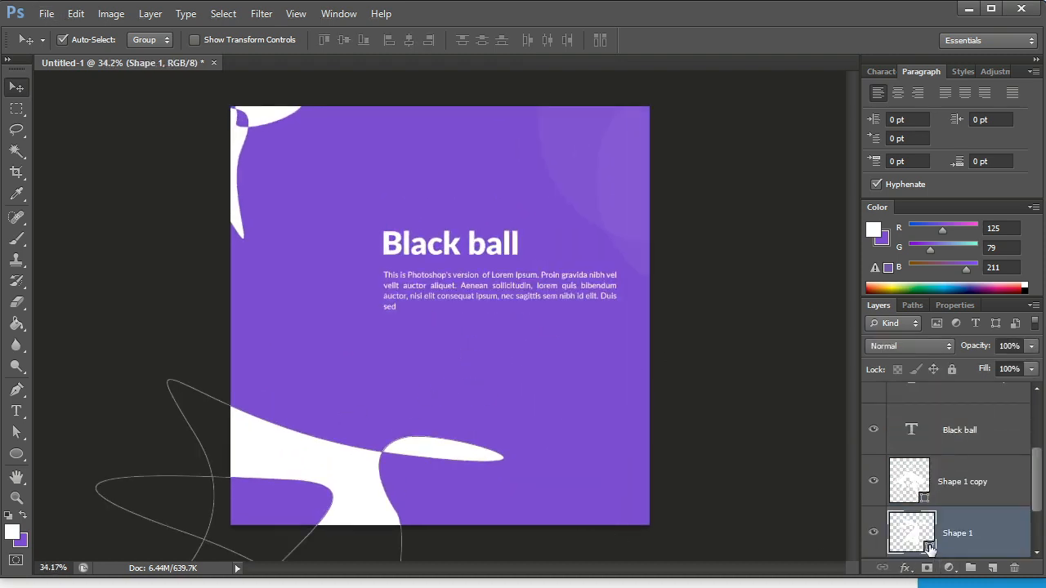
pyautogui.doubleClick(911, 527)
pyautogui.click(758, 587)
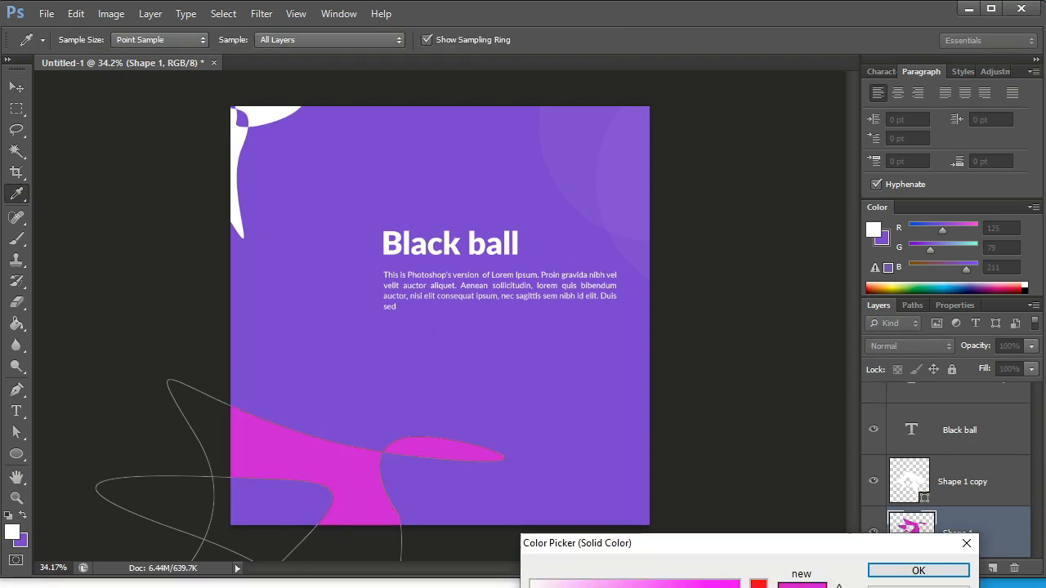
pyautogui.click(683, 587)
pyautogui.moveTo(634, 587); pyautogui.dragTo(629, 587)
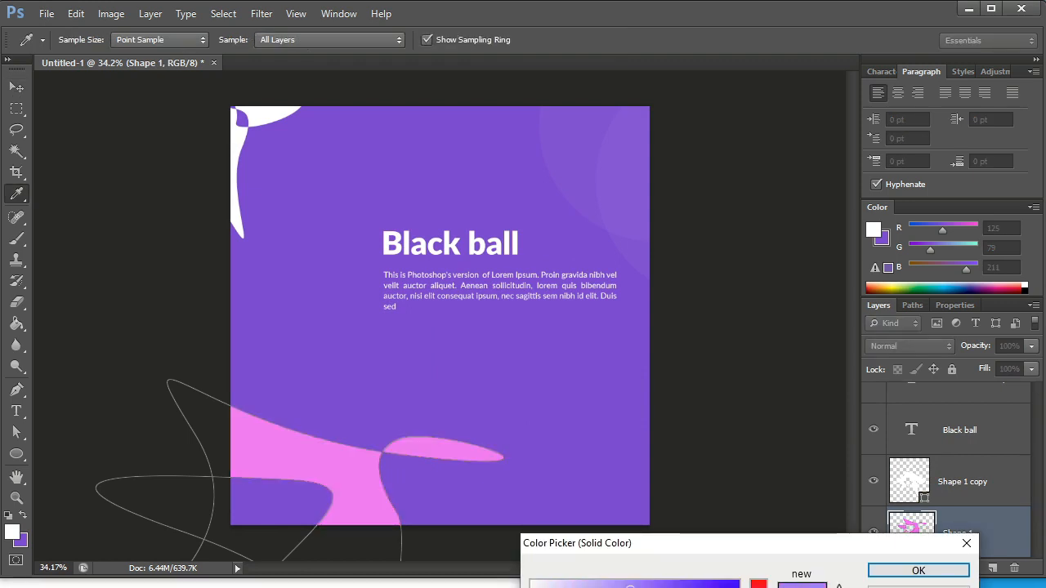
pyautogui.moveTo(758, 587); pyautogui.dragTo(759, 587)
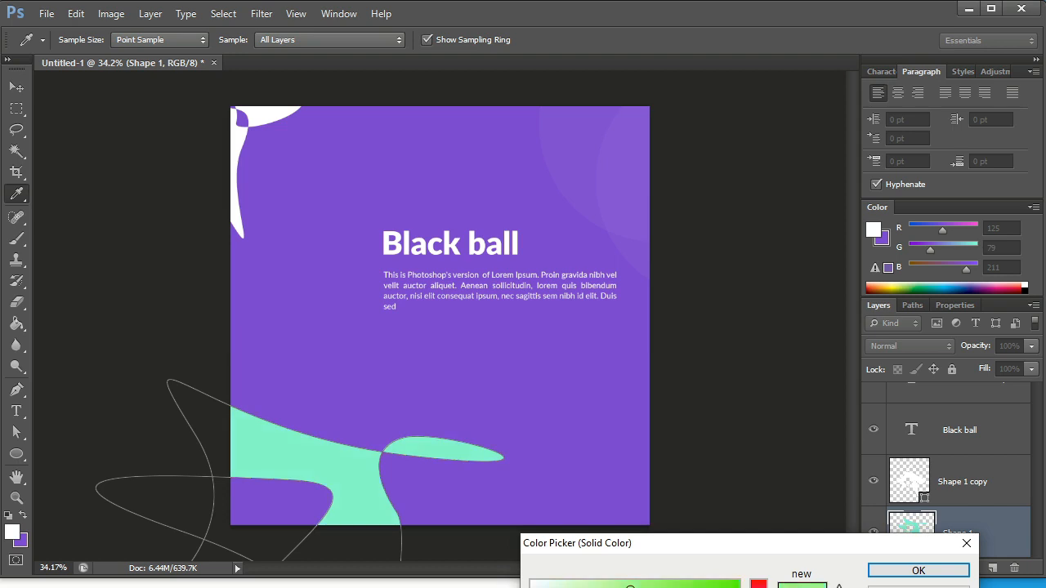
pyautogui.moveTo(758, 586); pyautogui.dragTo(758, 587)
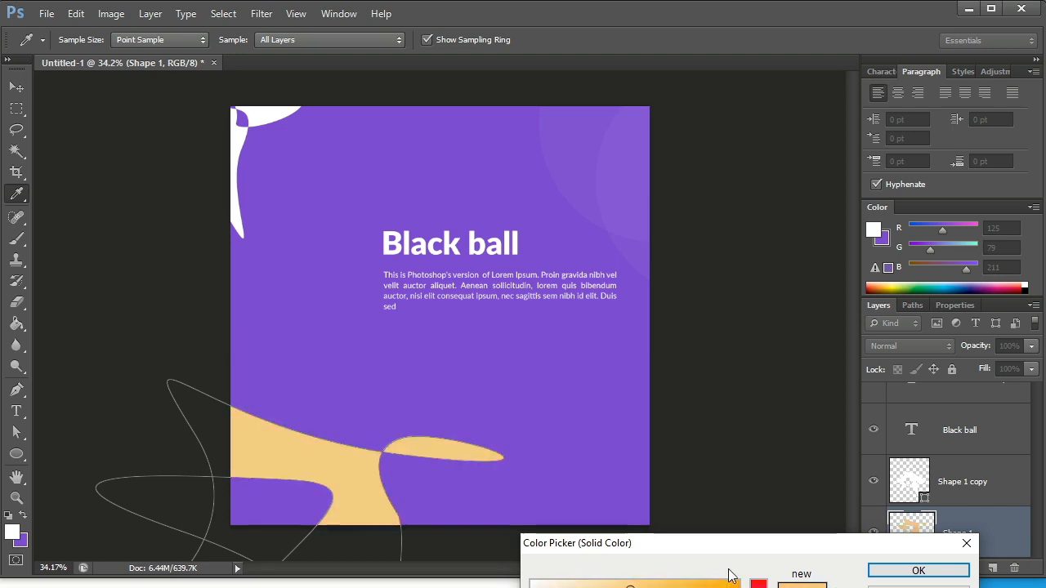
pyautogui.moveTo(588, 585)
pyautogui.mouseDown()
pyautogui.moveTo(677, 587)
pyautogui.moveTo(604, 587)
pyautogui.mouseUp()
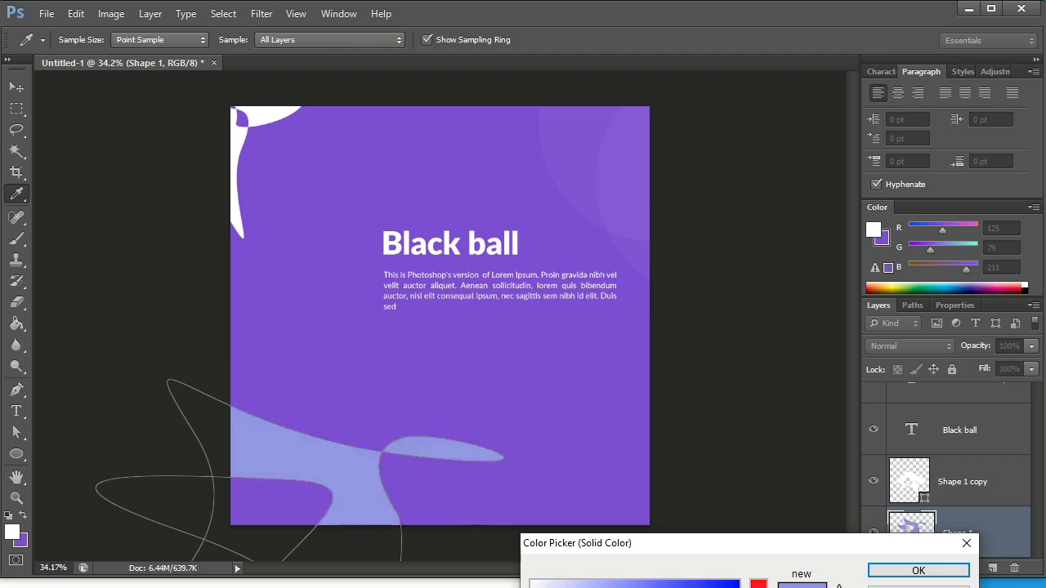
pyautogui.moveTo(758, 587); pyautogui.dragTo(758, 587)
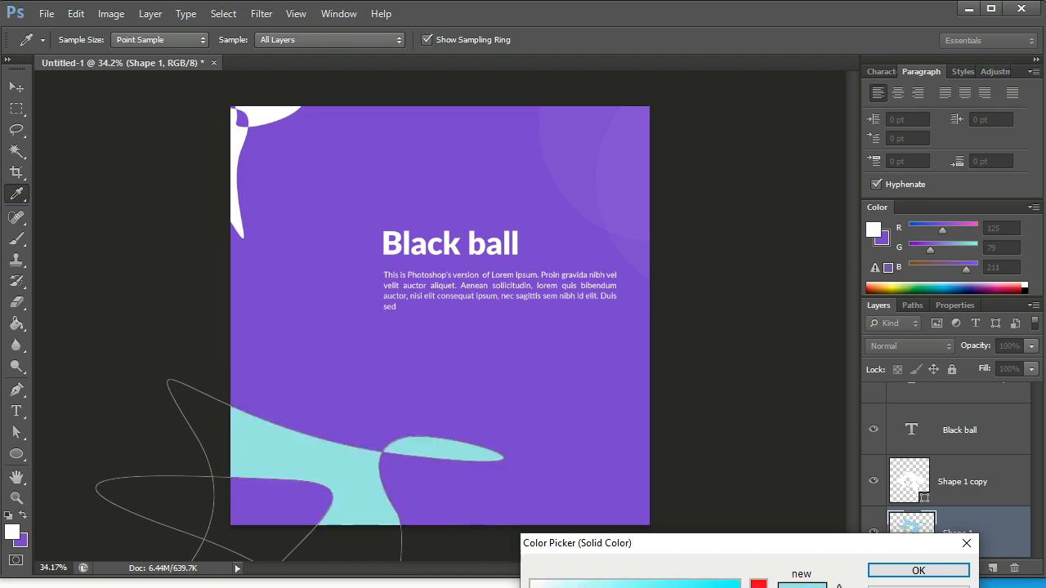
pyautogui.click(907, 572)
pyautogui.press('v')
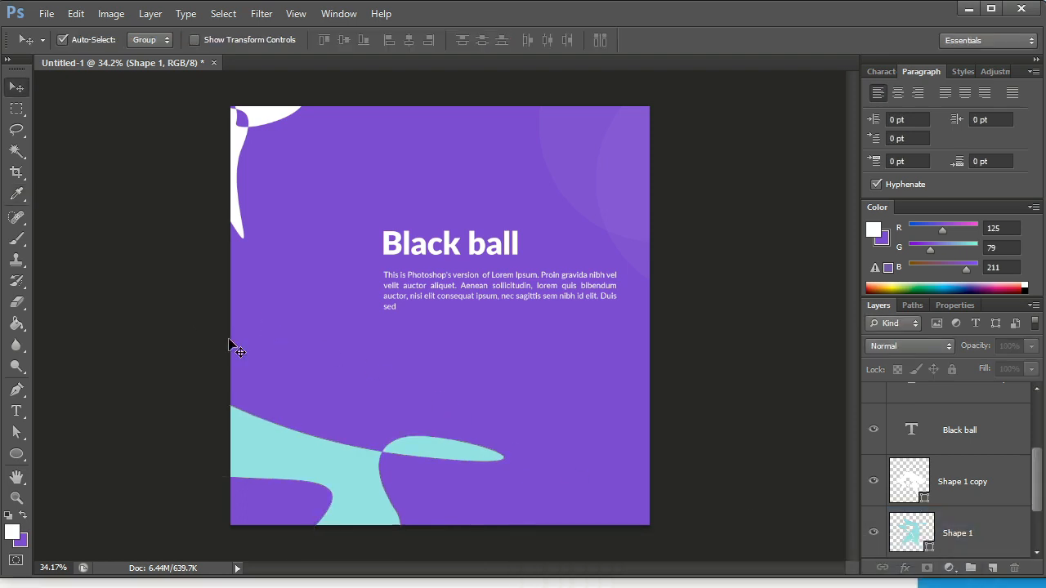
pyautogui.doubleClick(927, 548)
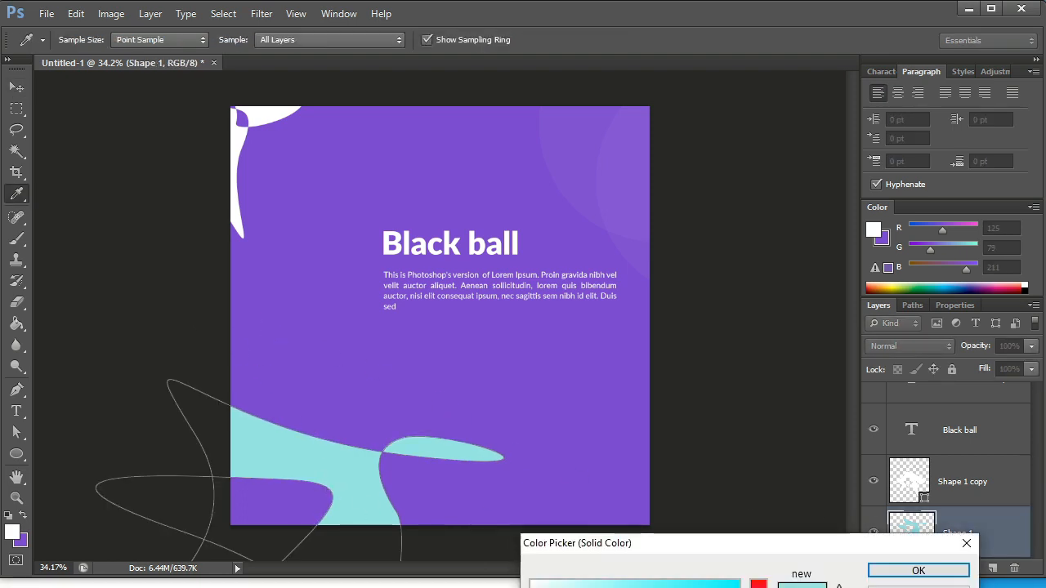
pyautogui.moveTo(758, 587); pyautogui.dragTo(758, 587)
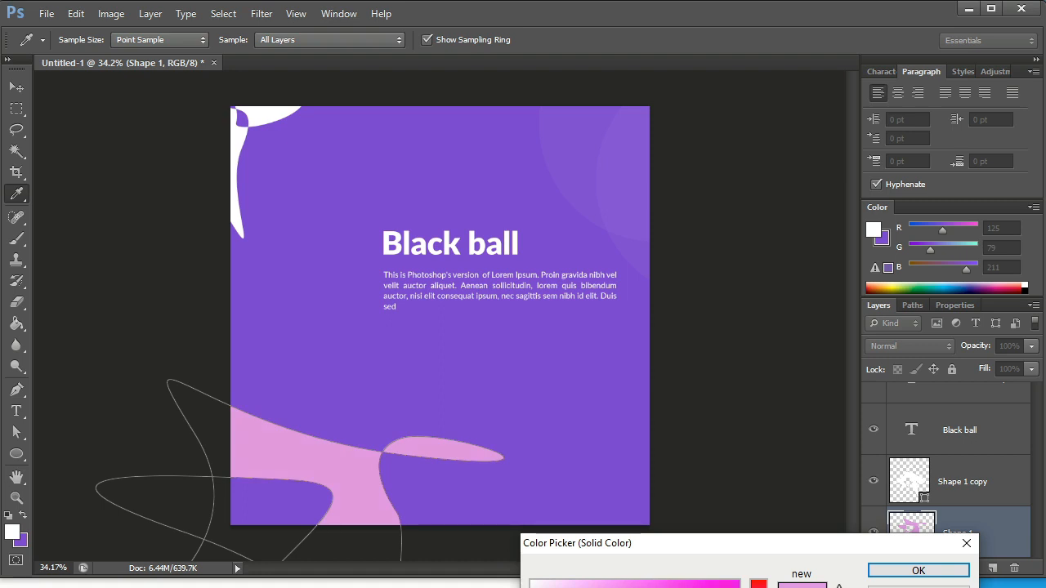
pyautogui.press('Escape')
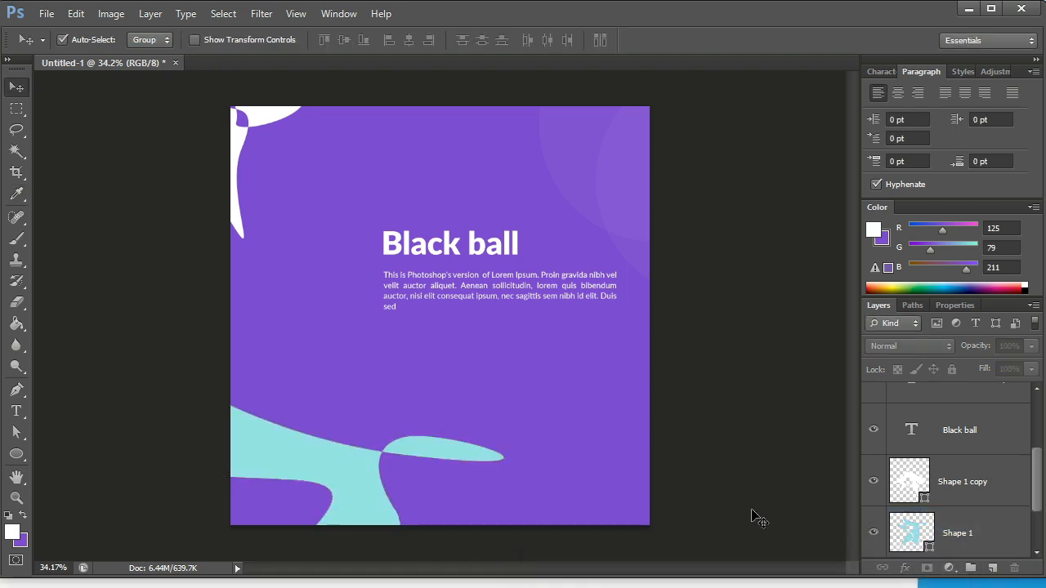
# Set the fill of the canvas's lower-left shape back to white and deselect it.
pyautogui.click(353, 451)
pyautogui.doubleClick(928, 543)
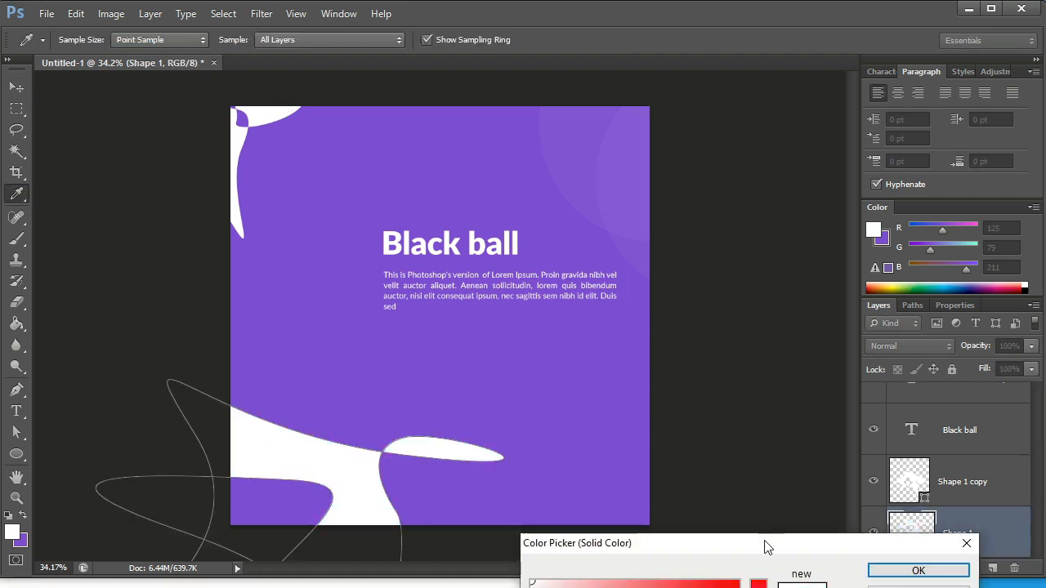
pyautogui.click(880, 574)
pyautogui.click(694, 398)
# Draw a thin horizontal rectangle about 705 px wide and 6 px high below the paragraph, starting at its left edge.
pyautogui.scroll(-3, 603, 397)
pyautogui.scroll(2, 539, 374)
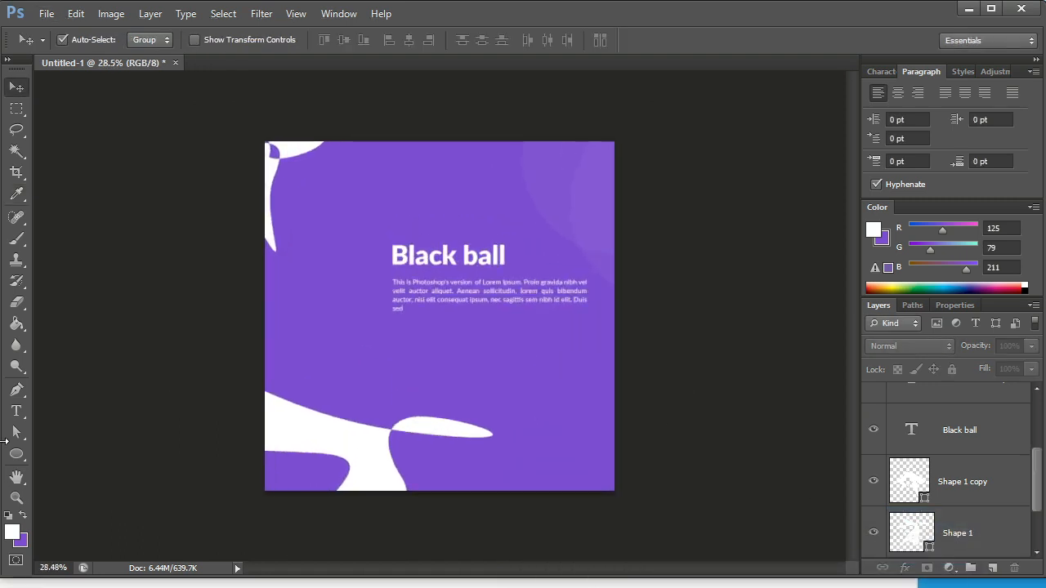
pyautogui.rightClick(13, 459)
pyautogui.click(65, 451)
pyautogui.scroll(3, 441, 350)
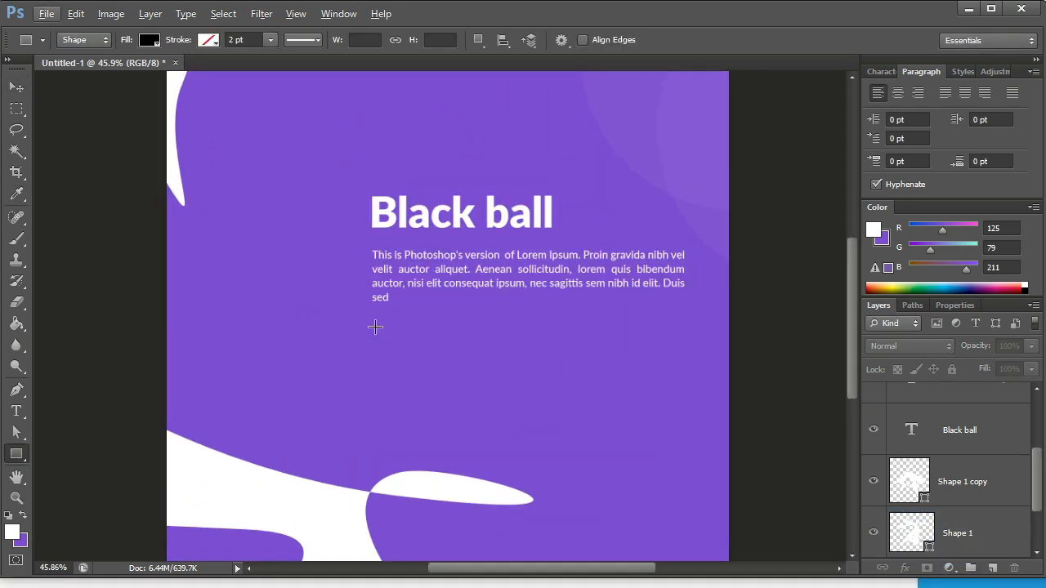
pyautogui.moveTo(370, 328); pyautogui.dragTo(635, 327)
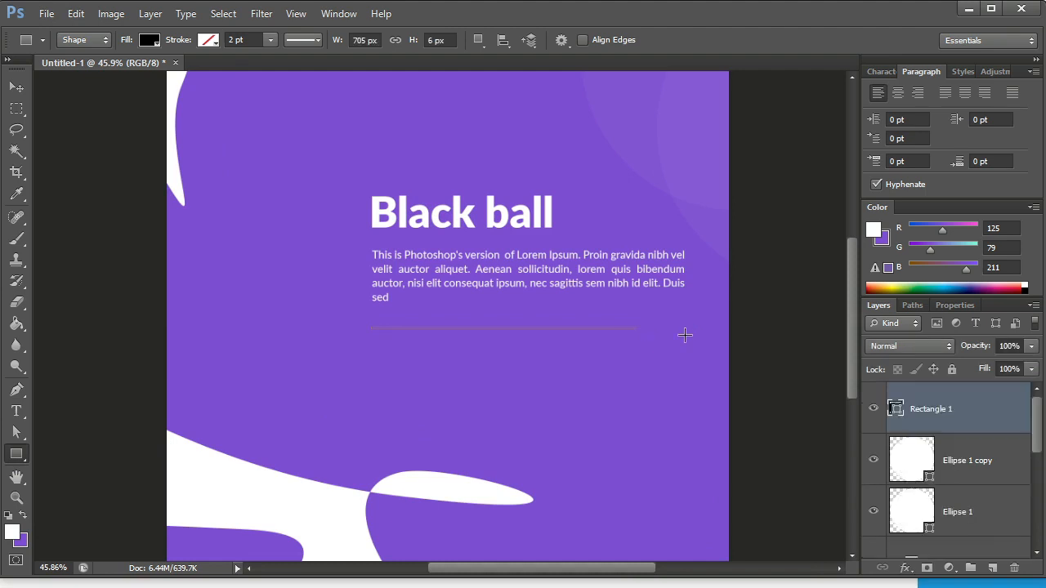
# Fill the thin rectangle below the paragraph with white.
pyautogui.doubleClick(895, 409)
pyautogui.moveTo(530, 568); pyautogui.dragTo(539, 553)
pyautogui.click(919, 571)
pyautogui.press('v')
# Shorten the white line below the paragraph to slightly under half its length, keeping its left end in place.
pyautogui.scroll(1, 694, 325)
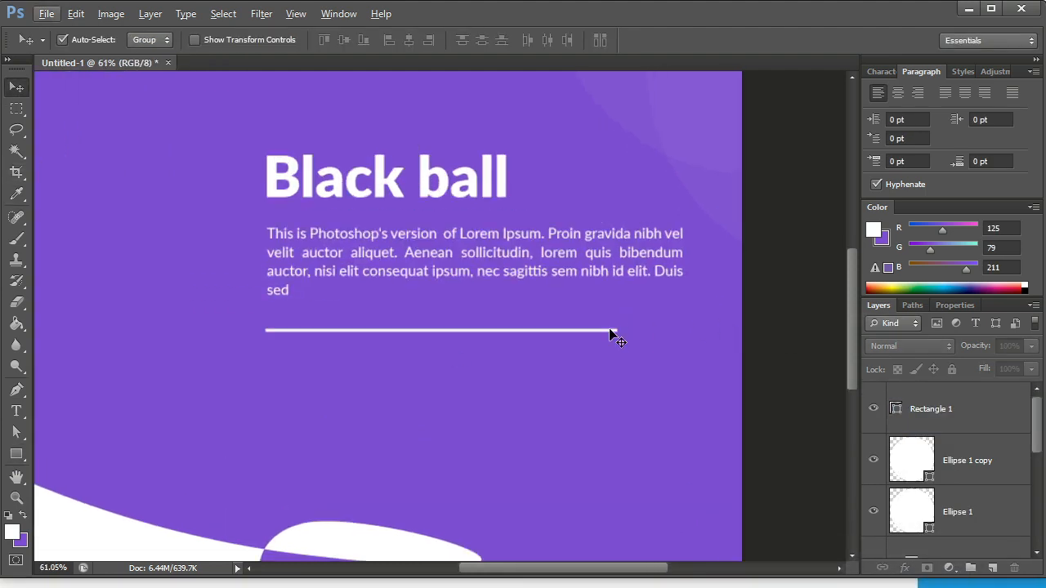
pyautogui.click(612, 331)
pyautogui.hotkey('ctrl', 't')
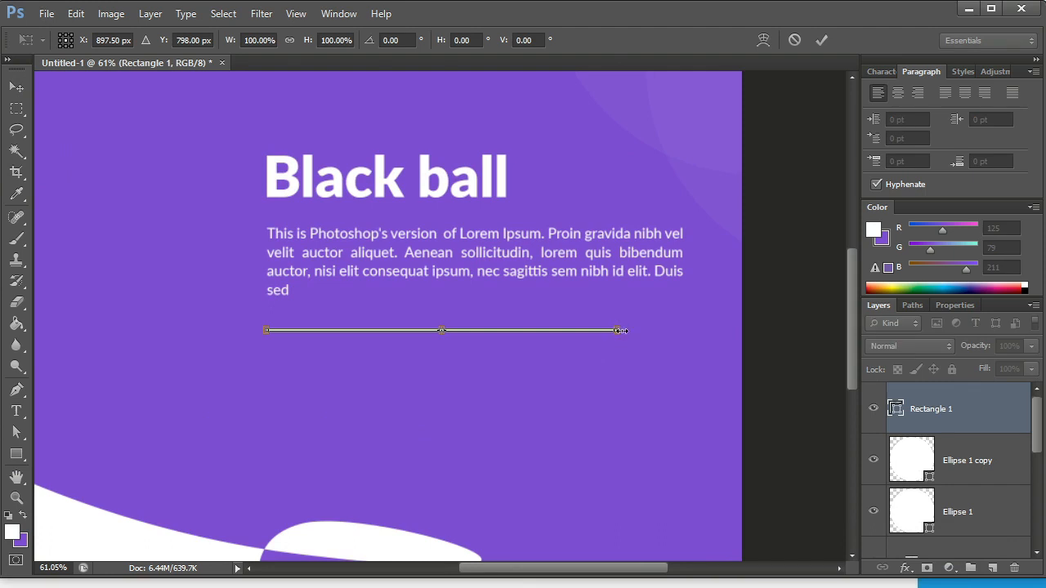
pyautogui.moveTo(620, 331); pyautogui.dragTo(431, 332)
pyautogui.click(821, 40)
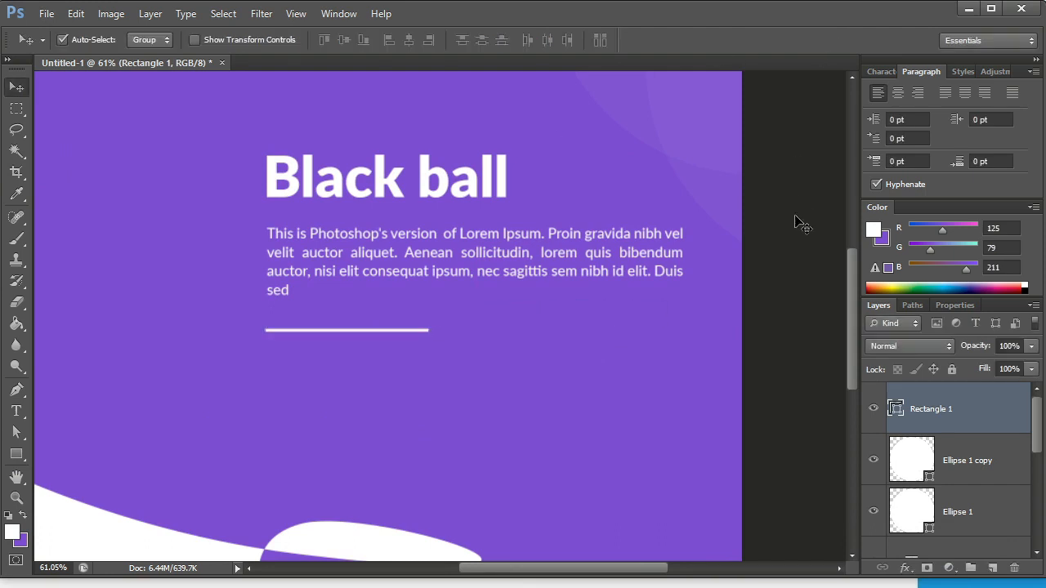
# Select both translucent circles, shift them slightly up and left in the upper-right corner, and set their opacity to 5%.
pyautogui.scroll(-3, 560, 234)
pyautogui.scroll(2, 490, 253)
pyautogui.scroll(-2, 484, 249)
pyautogui.click(591, 218)
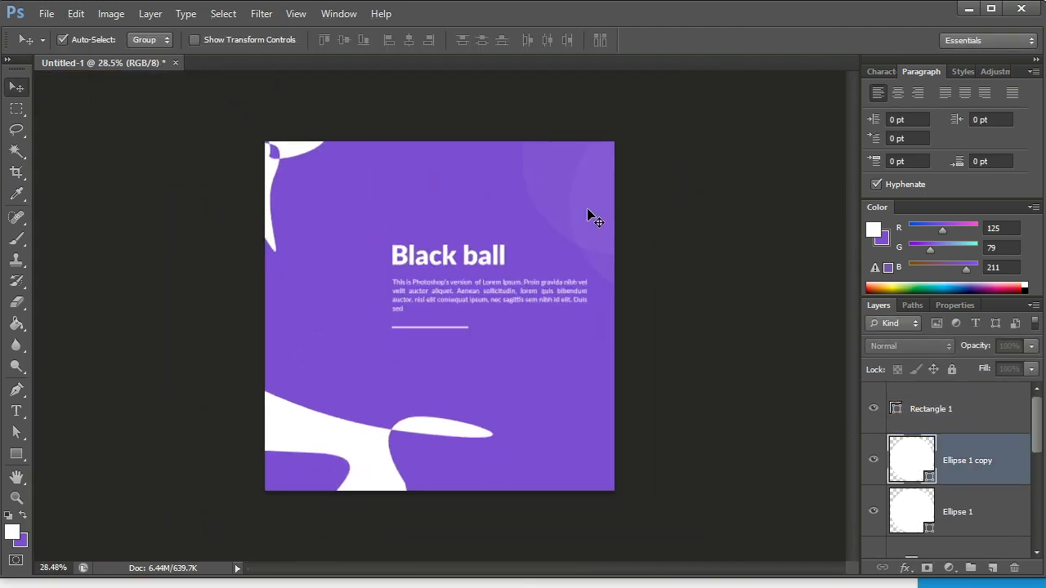
pyautogui.keyDown('shift'); pyautogui.click(548, 194); pyautogui.keyUp('shift')
pyautogui.moveTo(548, 193); pyautogui.dragTo(533, 140)
pyautogui.click(1031, 346)
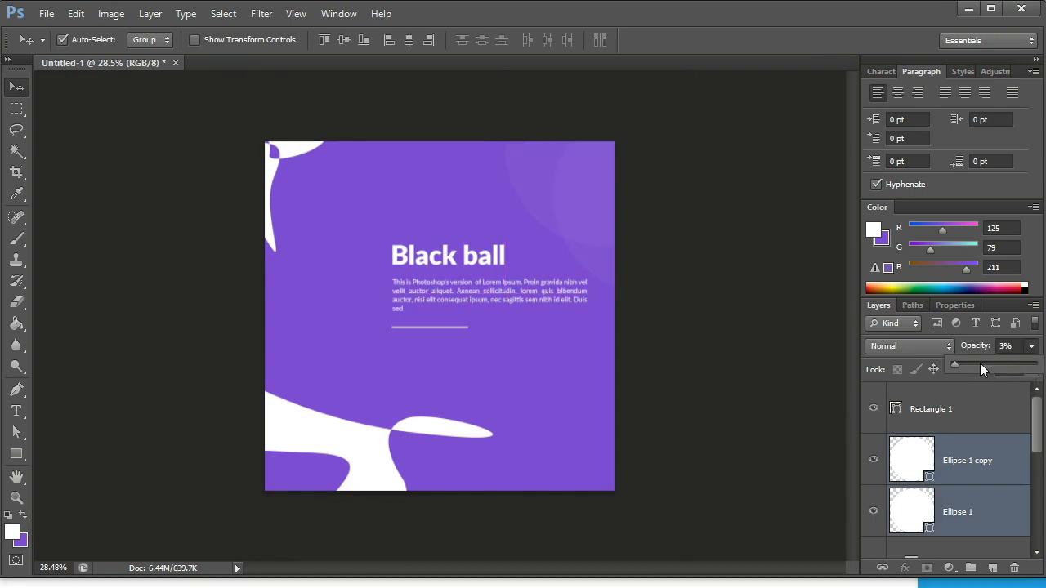
pyautogui.moveTo(955, 372); pyautogui.dragTo(959, 372)
pyautogui.click(674, 336)
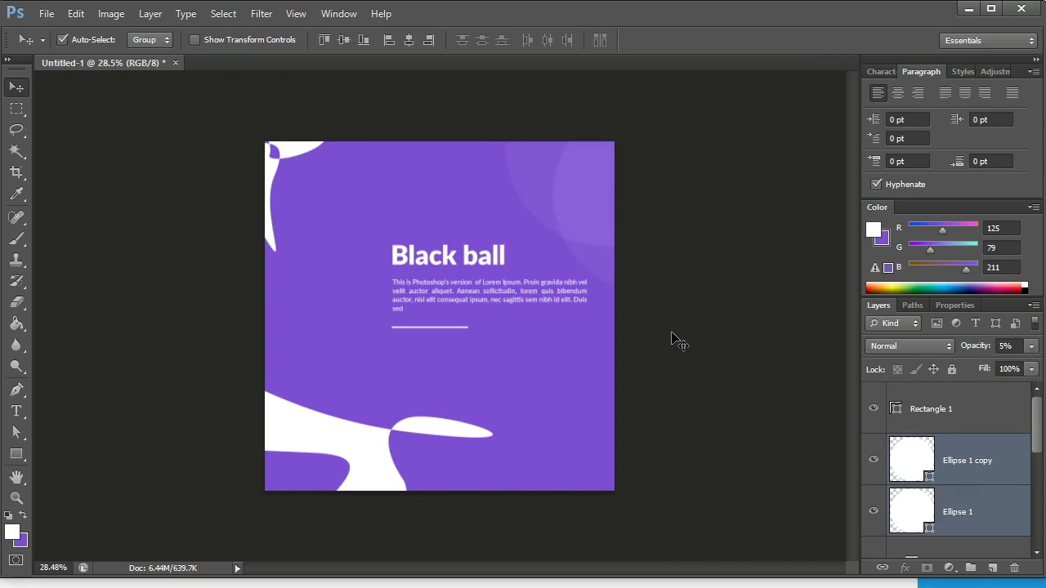
# Select the purple background layer and lock it completely.
pyautogui.scroll(3, 362, 276)
pyautogui.scroll(-2, 375, 439)
pyautogui.click(362, 241)
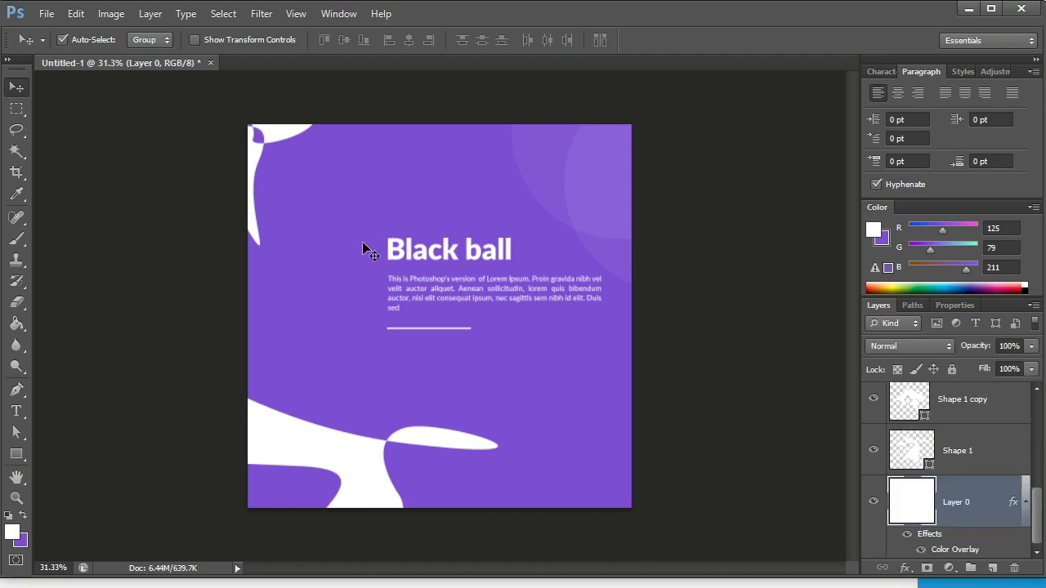
pyautogui.click(950, 371)
# Select the title, paragraph and white line together and move them slightly left, keeping their height on the canvas.
pyautogui.moveTo(295, 178); pyautogui.dragTo(455, 351)
pyautogui.moveTo(455, 263); pyautogui.dragTo(413, 264)
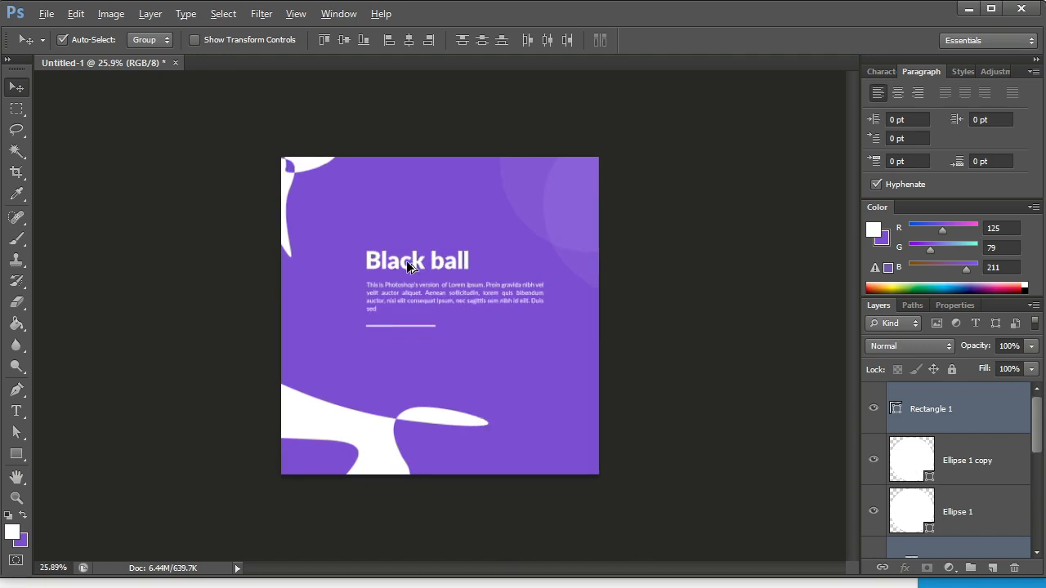
pyautogui.scroll(-2, 408, 264)
pyautogui.scroll(6, 419, 279)
pyautogui.scroll(-6, 410, 278)
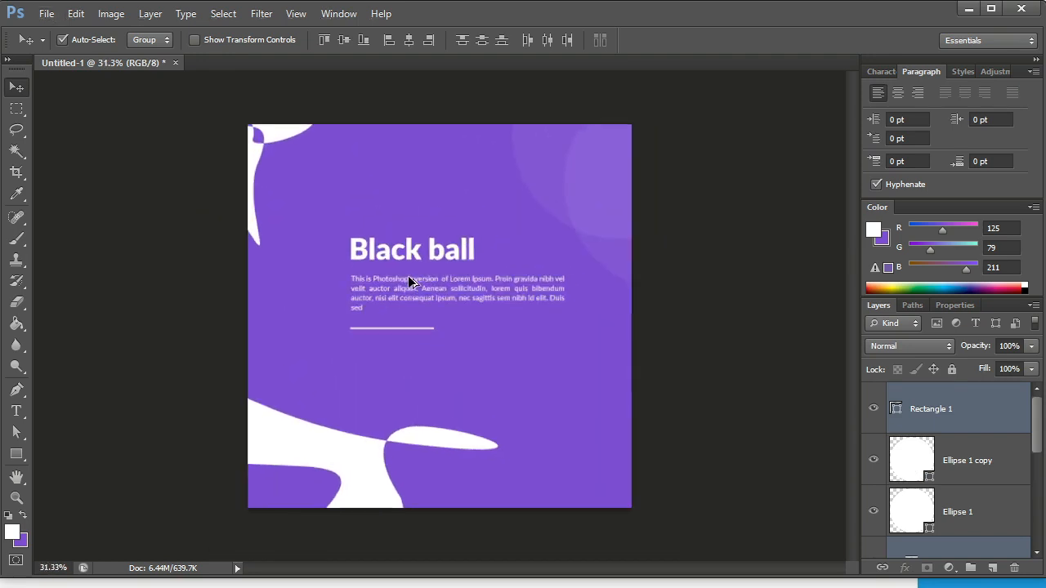
pyautogui.scroll(1, 427, 297)
pyautogui.scroll(3, 285, 241)
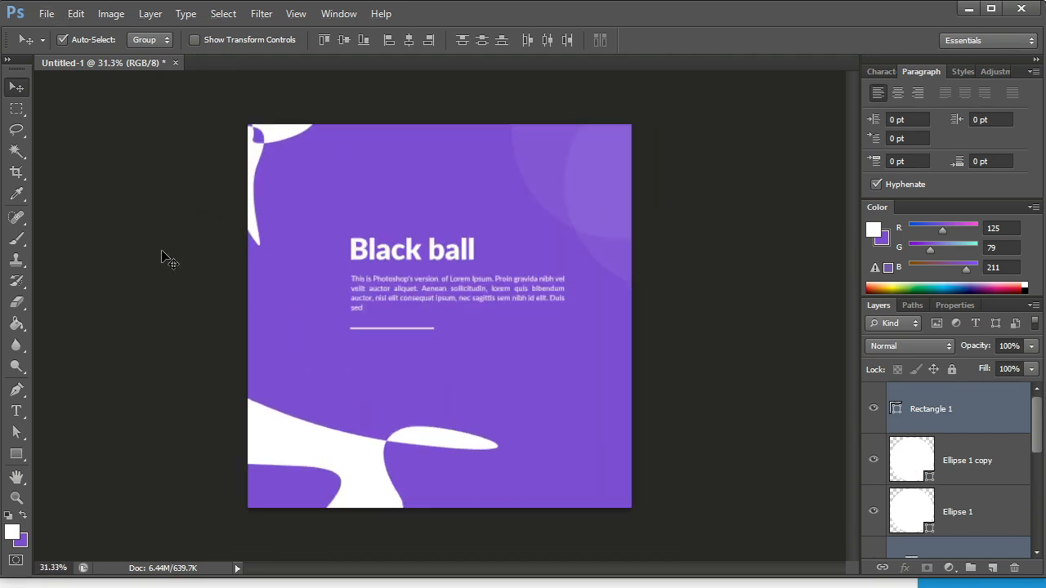
# Change the fill of the abstract shape in the canvas's upper-left corner from white to a muted teal green.
pyautogui.click(299, 133)
pyautogui.doubleClick(923, 551)
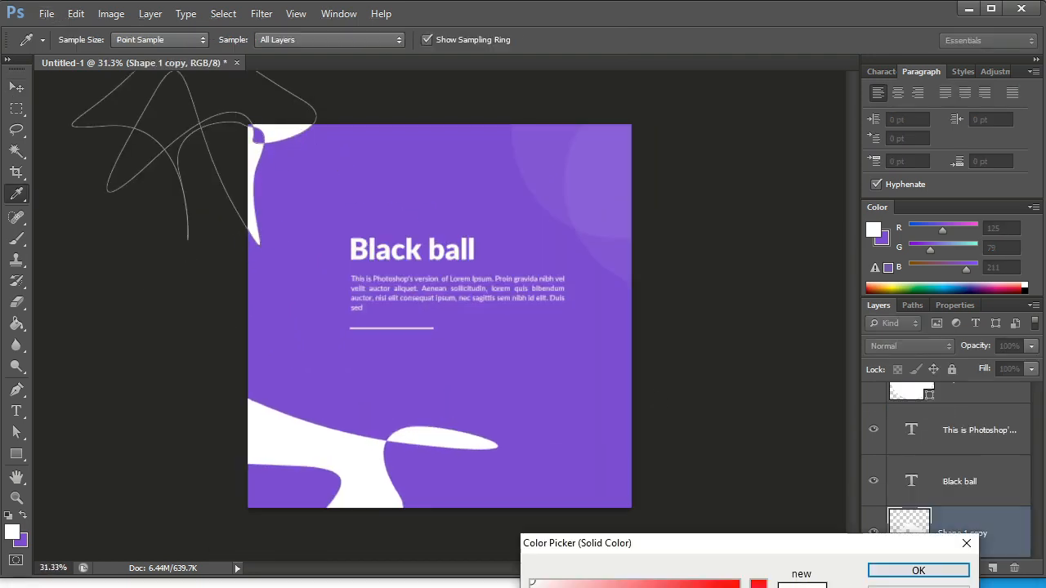
pyautogui.click(614, 587)
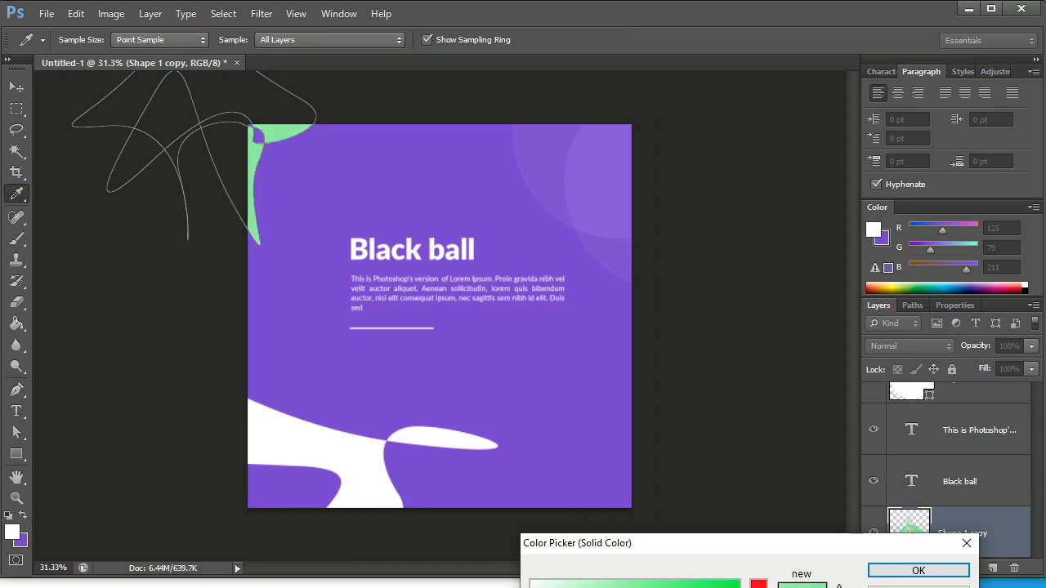
pyautogui.click(625, 587)
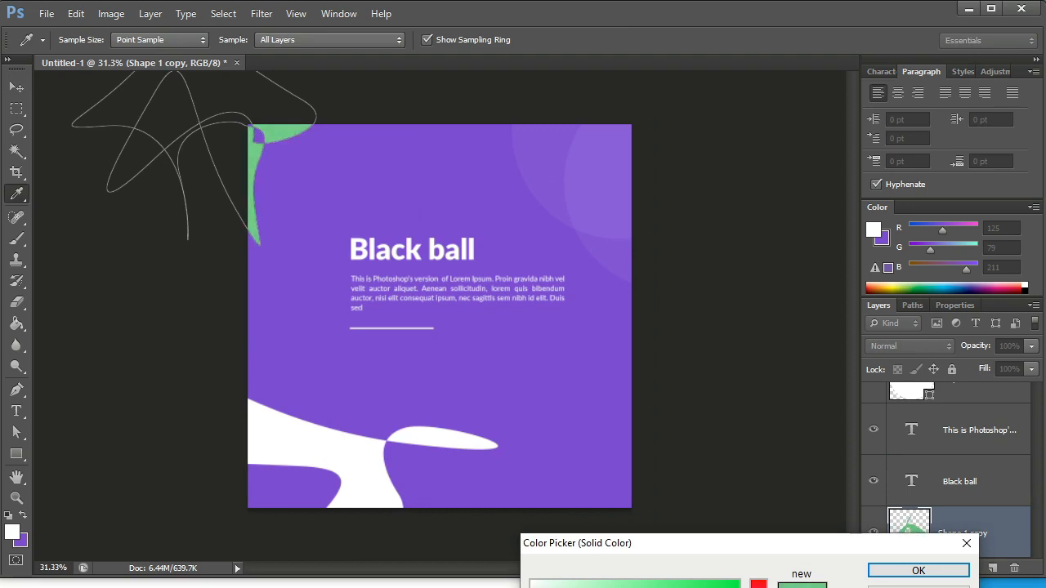
pyautogui.moveTo(759, 586); pyautogui.dragTo(759, 587)
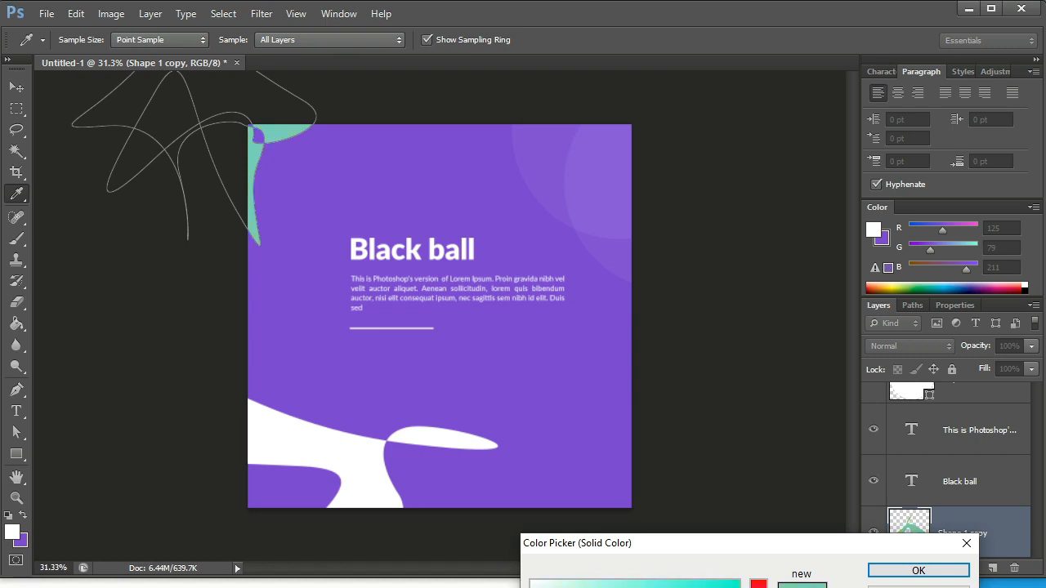
pyautogui.moveTo(617, 587); pyautogui.dragTo(634, 587)
pyautogui.click(918, 569)
pyautogui.press('v')
# Fill the abstract shape in the canvas's lower-left corner with the teal green sampled from the upper-left shape.
pyautogui.scroll(-1, 942, 527)
pyautogui.click(942, 527)
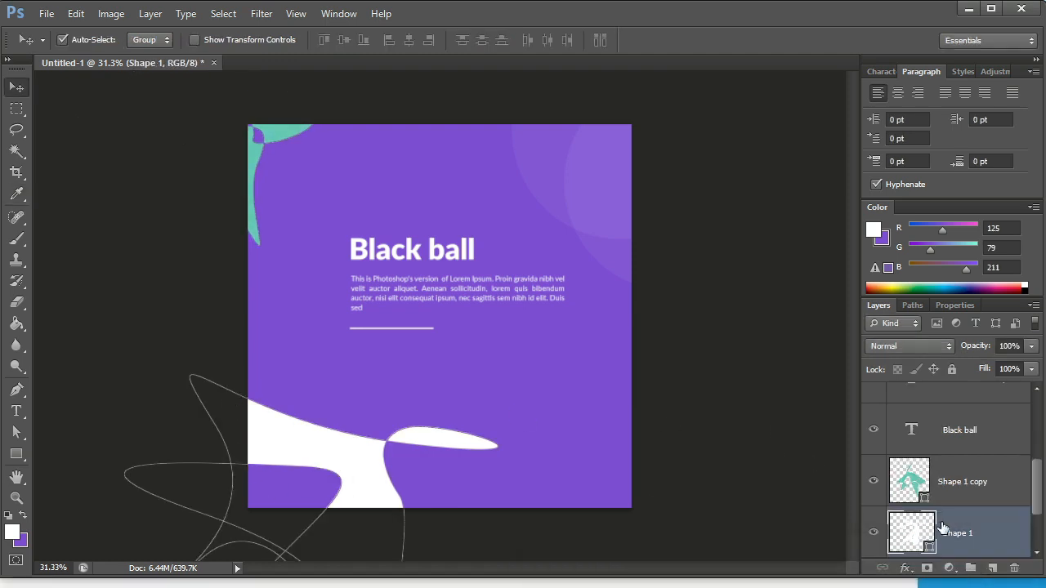
pyautogui.doubleClick(926, 546)
pyautogui.click(258, 157)
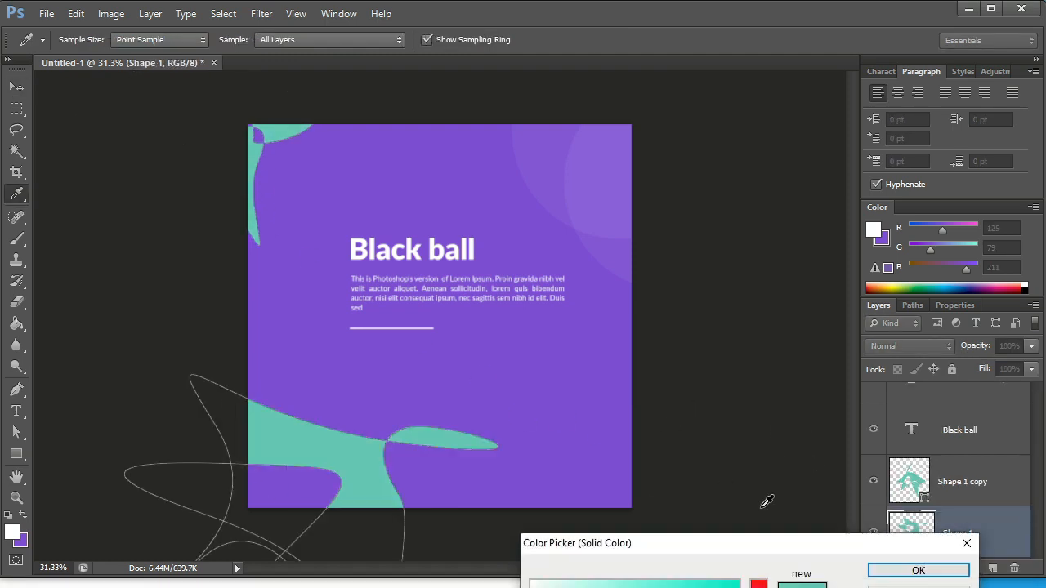
pyautogui.click(879, 571)
pyautogui.click(665, 361)
# Colour only the word "Black" in the title with the teal green sampled from the upper-left shape.
pyautogui.scroll(3, 476, 268)
pyautogui.click(472, 247)
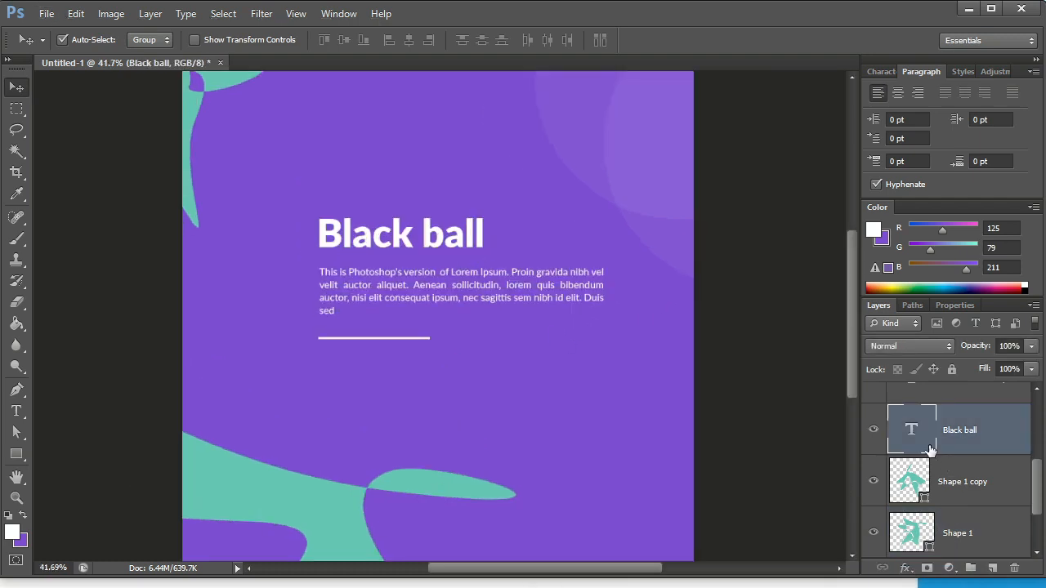
pyautogui.doubleClick(912, 431)
pyautogui.moveTo(418, 240); pyautogui.dragTo(189, 238)
pyautogui.click(524, 42)
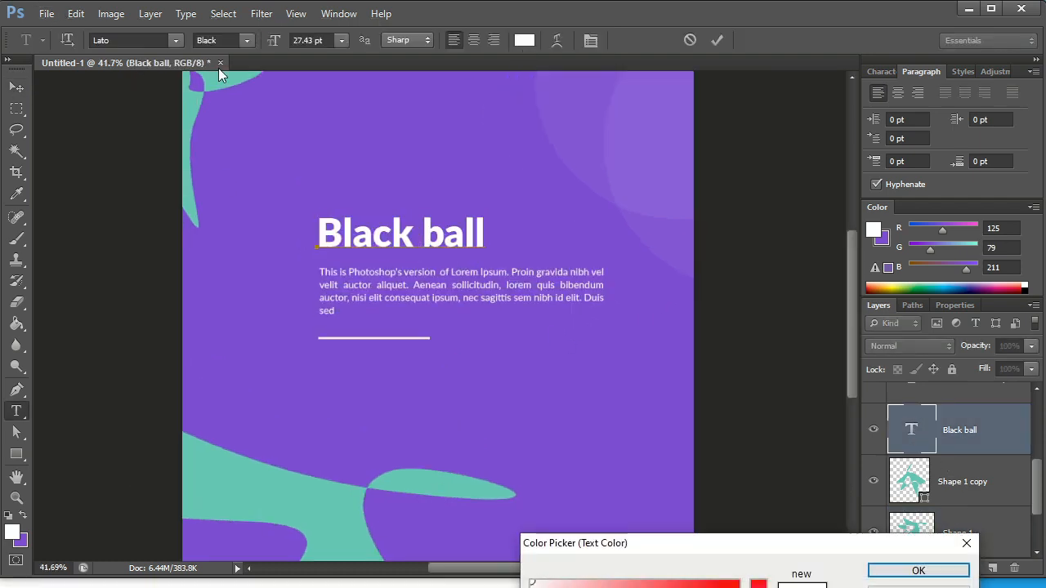
pyautogui.click(218, 76)
pyautogui.click(918, 570)
pyautogui.click(716, 40)
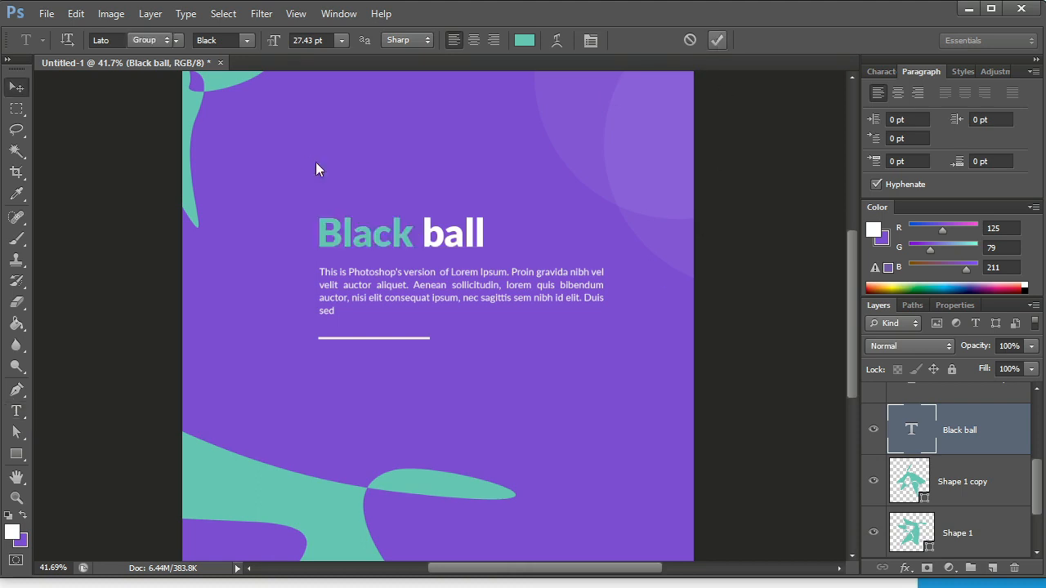
# Colour the paragraph text from "orem quis bibendum" to its end with the teal green sampled from the title, and deselect the layer.
pyautogui.scroll(-3, 396, 281)
pyautogui.scroll(7, 401, 286)
pyautogui.click(410, 296)
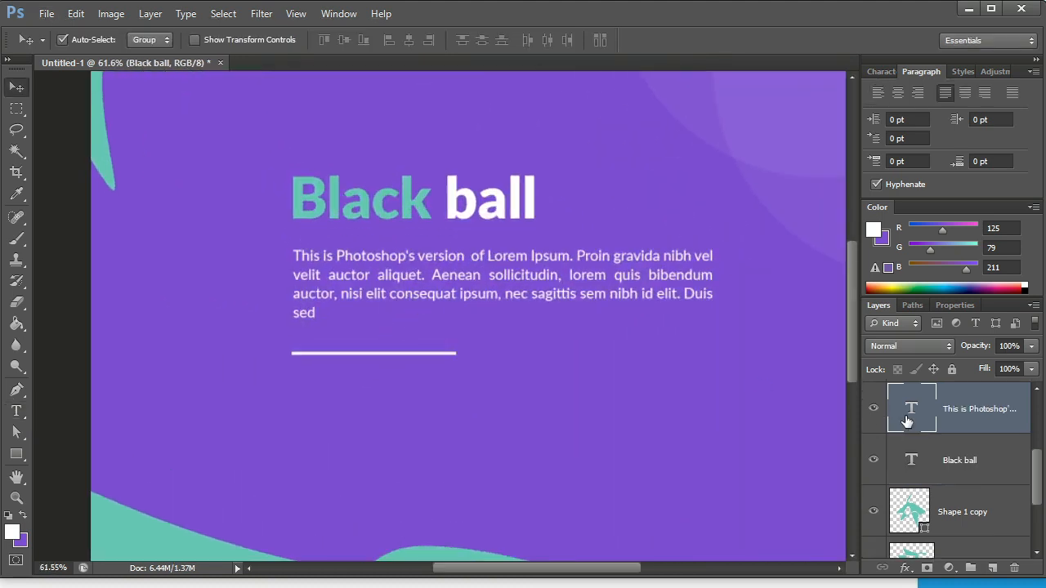
pyautogui.doubleClick(907, 421)
pyautogui.moveTo(571, 274); pyautogui.dragTo(630, 320)
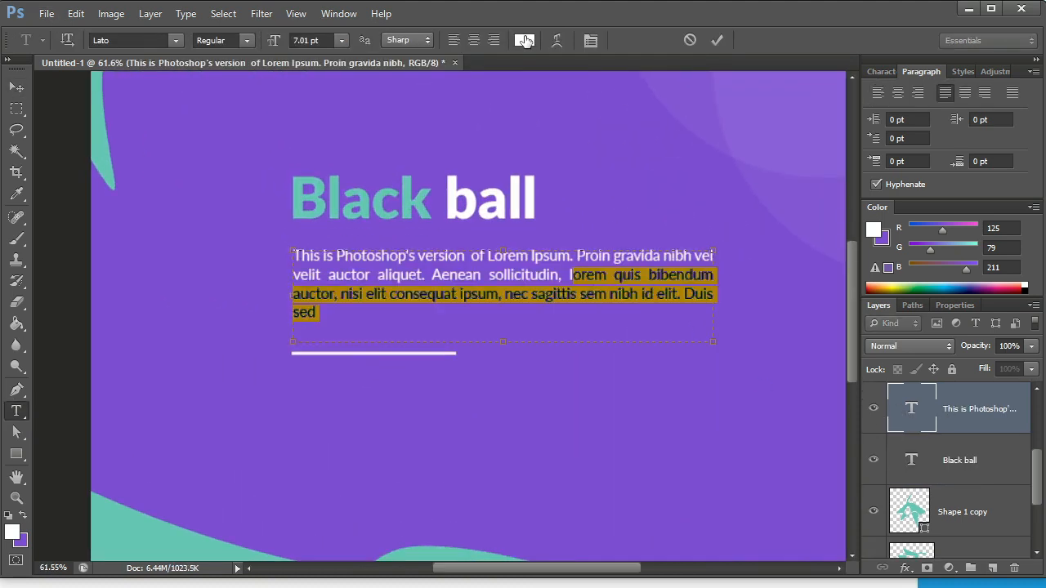
pyautogui.click(525, 41)
pyautogui.click(411, 186)
pyautogui.click(894, 567)
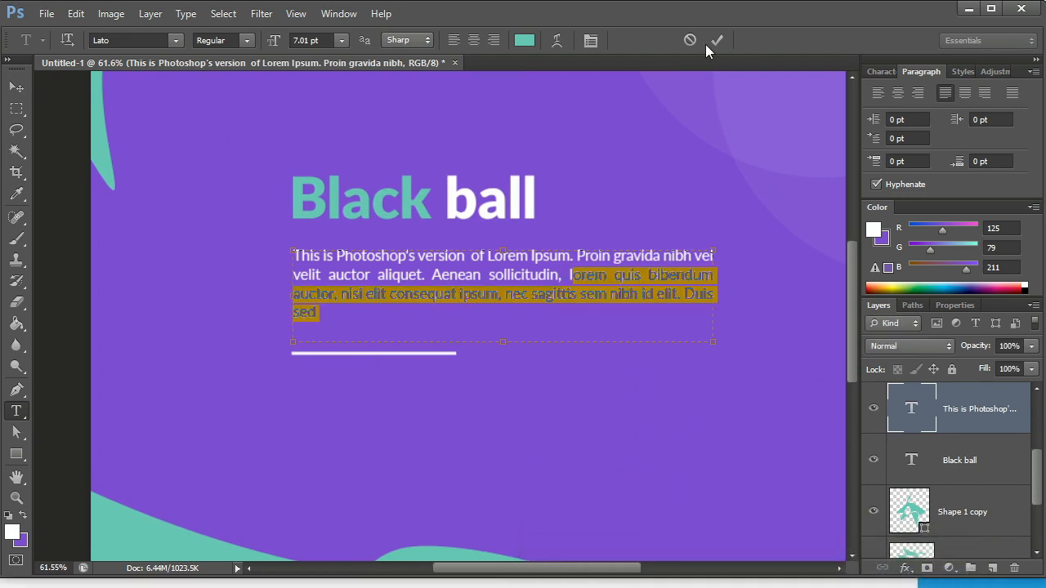
pyautogui.click(713, 43)
pyautogui.press('v')
pyautogui.scroll(-7, 302, 294)
pyautogui.click(677, 328)
pyautogui.scroll(3, 578, 353)
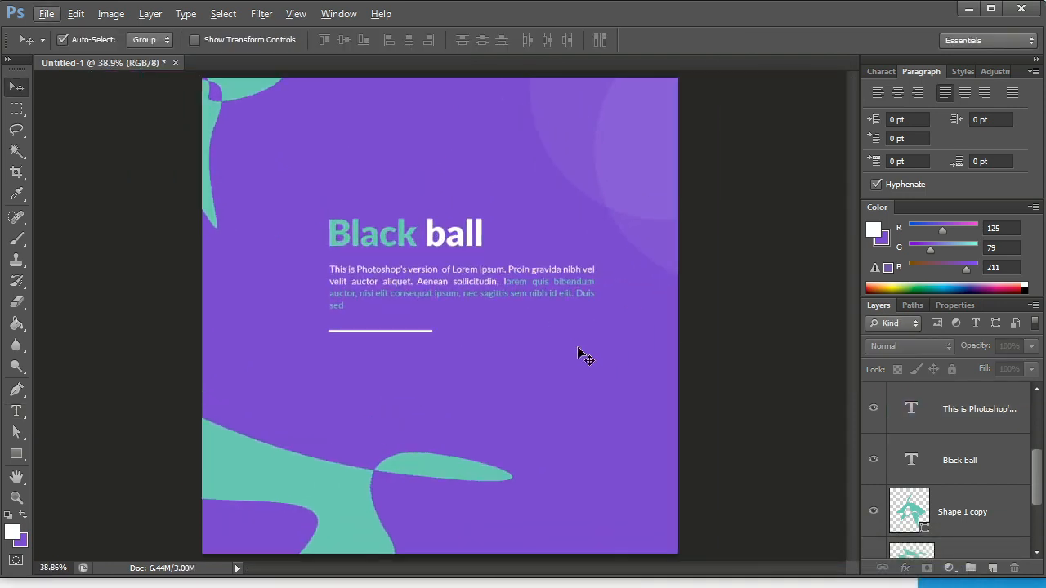
pyautogui.scroll(-4, 460, 416)
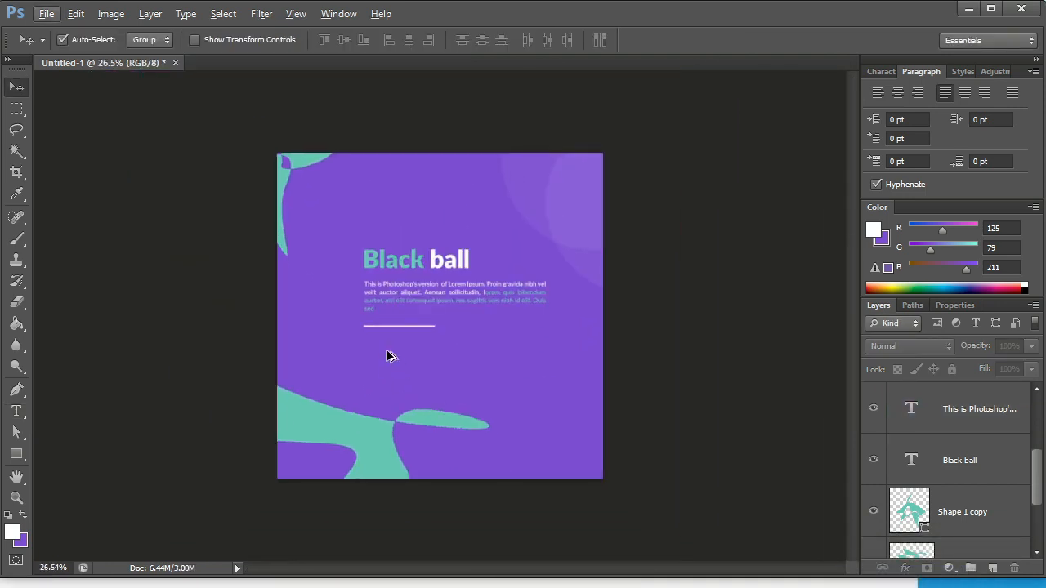
pyautogui.scroll(2, 420, 362)
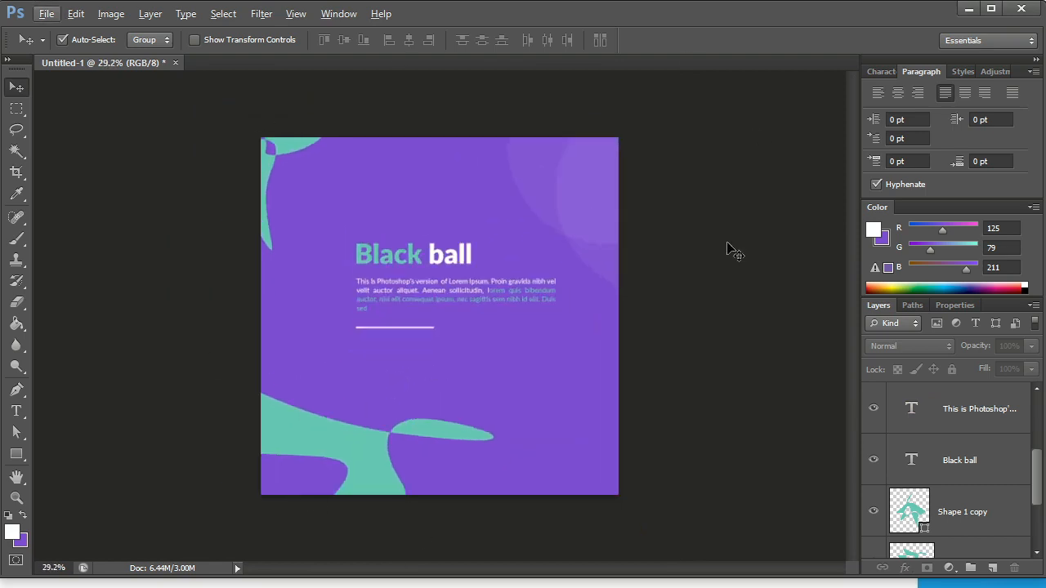